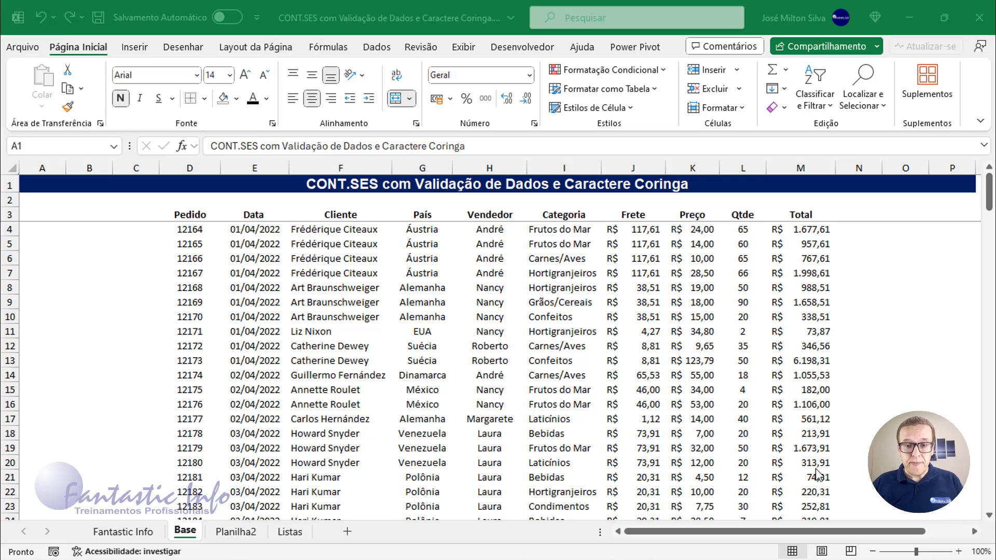
- Select the entire order data range D3:M183 on the Base sheet, starting from the Pedido header
{"action": "left_click", "coordinate": [814, 333]}
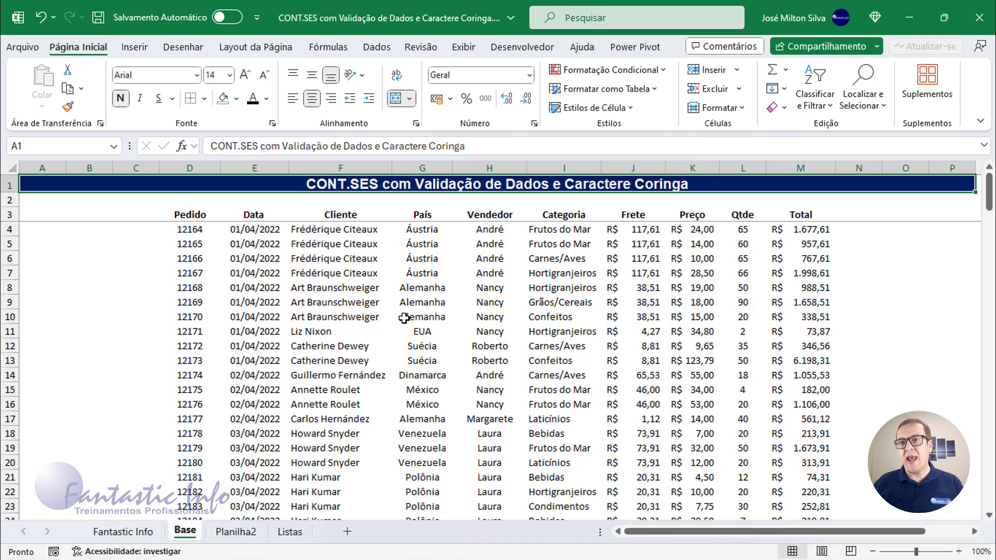
{"action": "left_click", "coordinate": [385, 290]}
{"action": "left_click", "coordinate": [189, 216]}
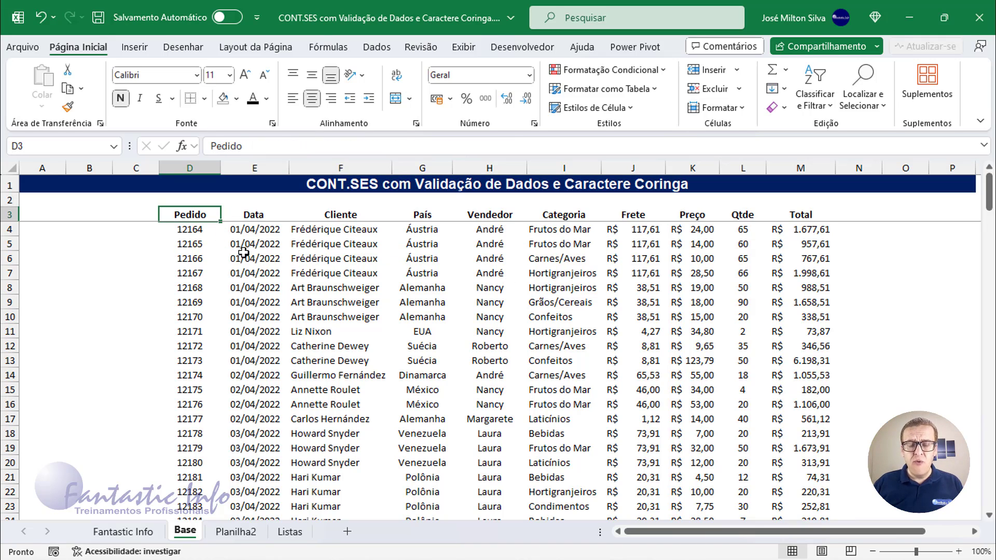
{"action": "left_click", "coordinate": [244, 253]}
{"action": "left_click", "coordinate": [197, 230]}
{"action": "left_click", "coordinate": [195, 215]}
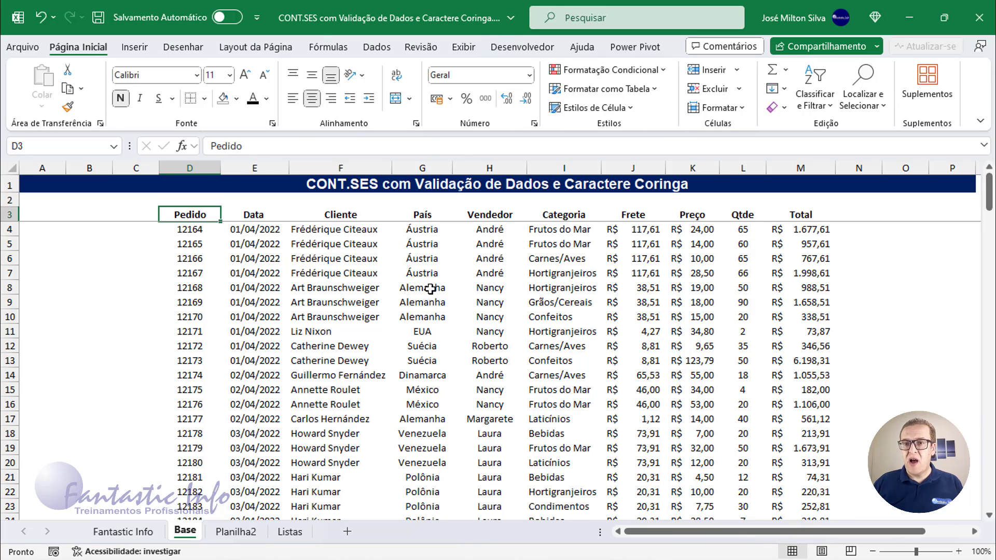
{"action": "key", "text": "ctrl+t"}
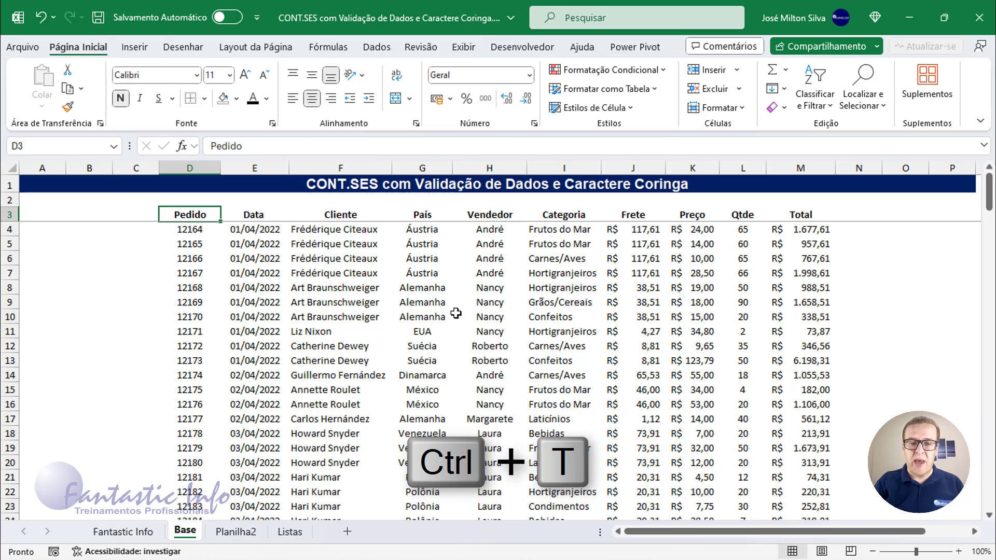
{"action": "key", "text": "ctrl+t"}
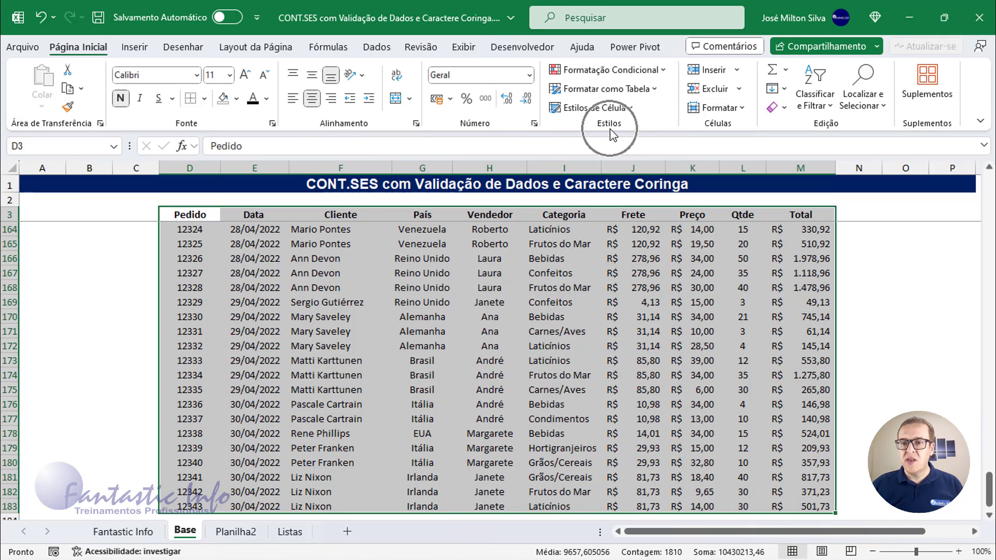
- Format the selected range $D$3:$M$183 as a table with headers, using the blue style in the first row of the Média group
{"action": "left_click", "coordinate": [654, 90]}
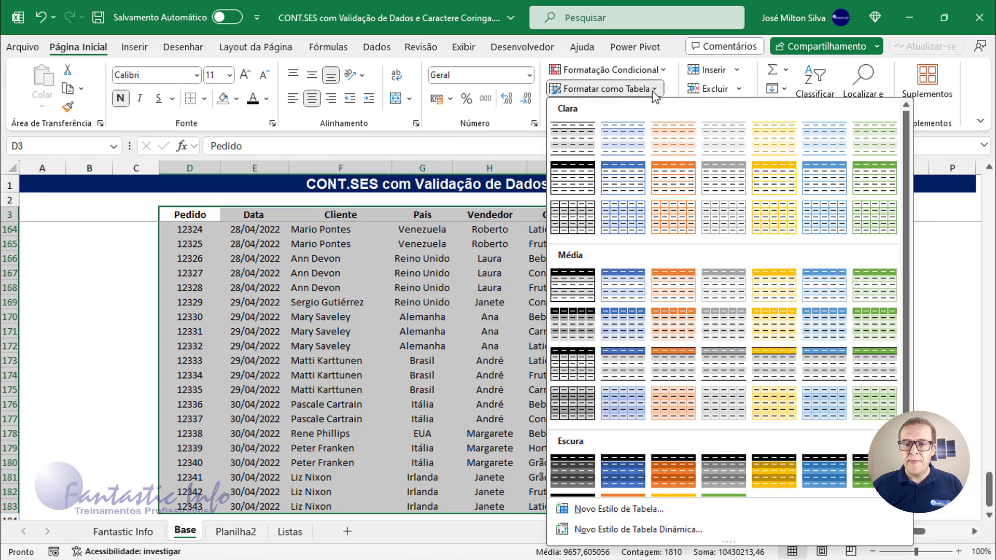
{"action": "left_click", "coordinate": [628, 290]}
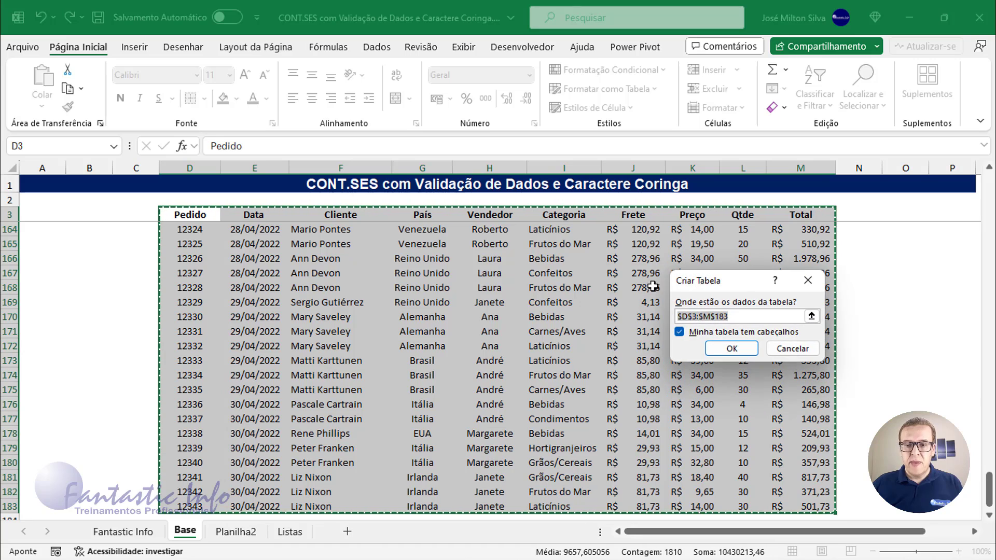
{"action": "left_click_drag", "start_coordinate": [707, 282], "coordinate": [494, 249]}
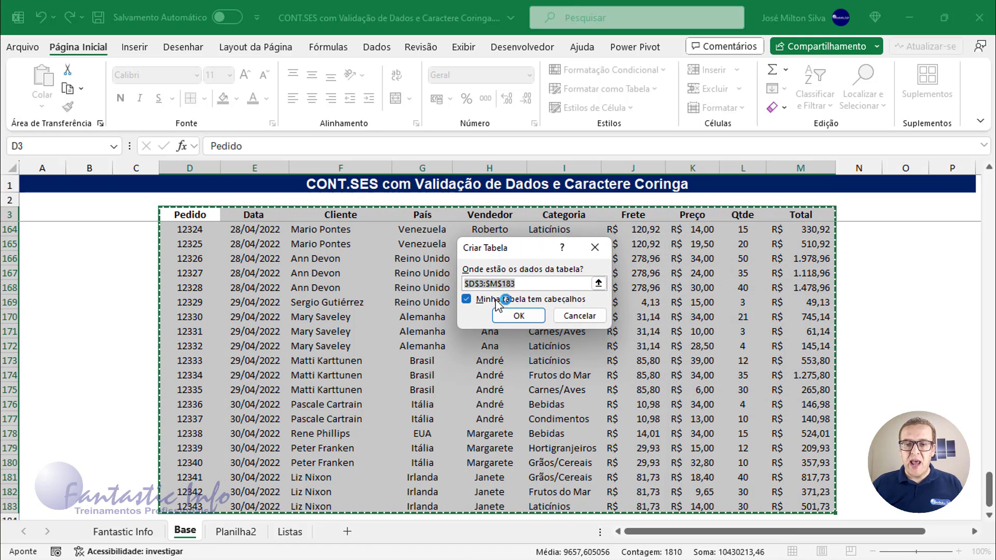
{"action": "left_click", "coordinate": [512, 282]}
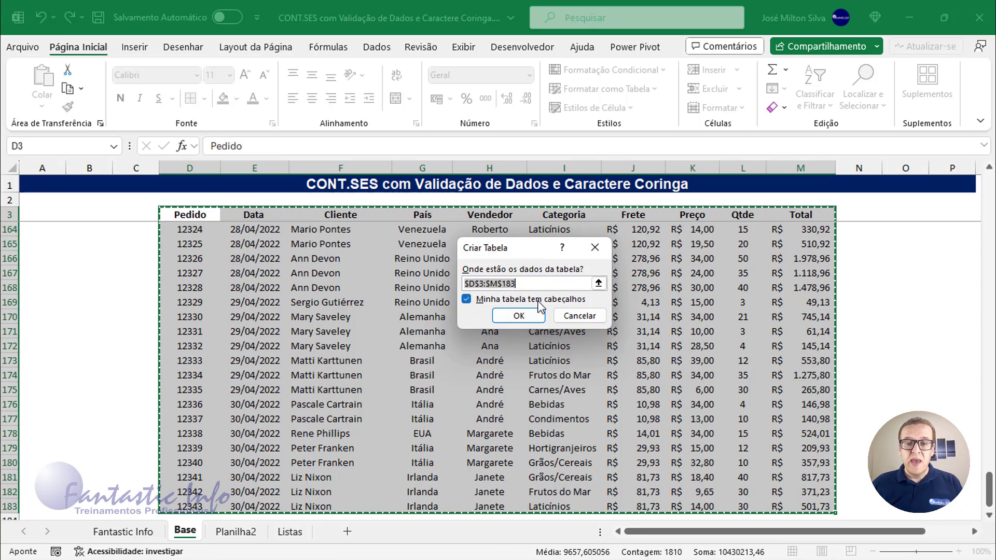
{"action": "left_click", "coordinate": [529, 318]}
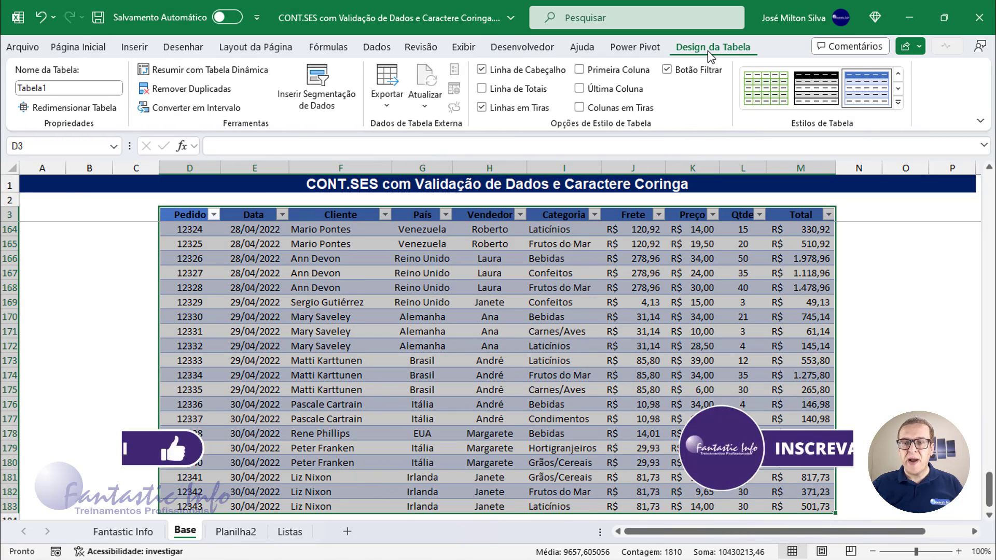
{"action": "left_click", "coordinate": [202, 214]}
{"action": "key", "text": "ctrl"}
{"action": "key", "text": "ctrl"}
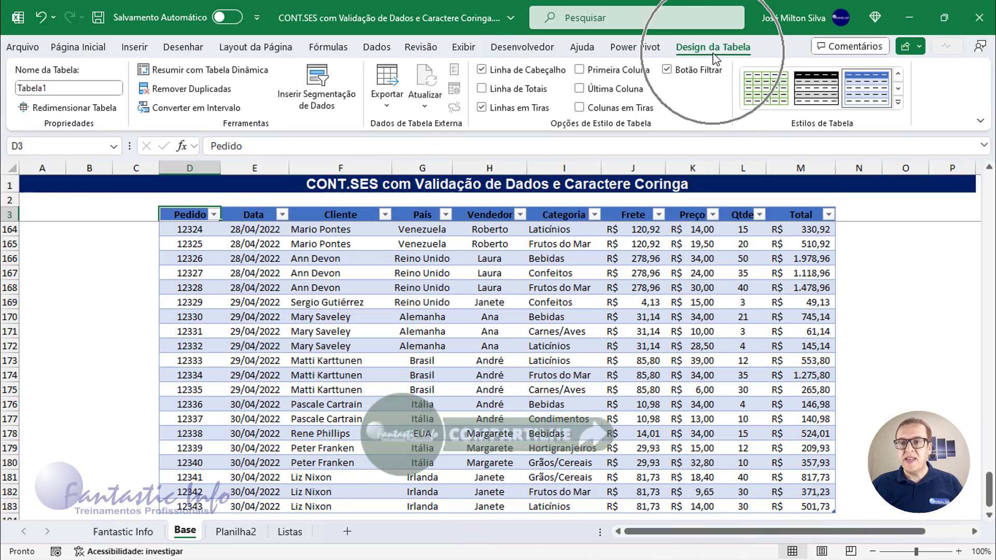
{"action": "left_click", "coordinate": [491, 303]}
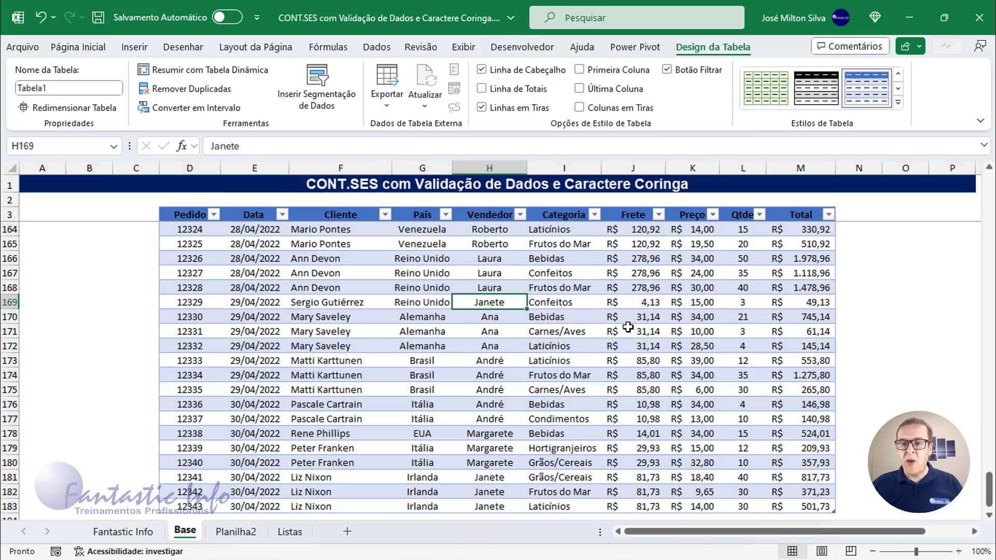
{"action": "left_click", "coordinate": [690, 273]}
{"action": "left_click", "coordinate": [462, 349]}
{"action": "left_click", "coordinate": [339, 378]}
- Rename the order data table as VENDAS
{"action": "left_click", "coordinate": [429, 320]}
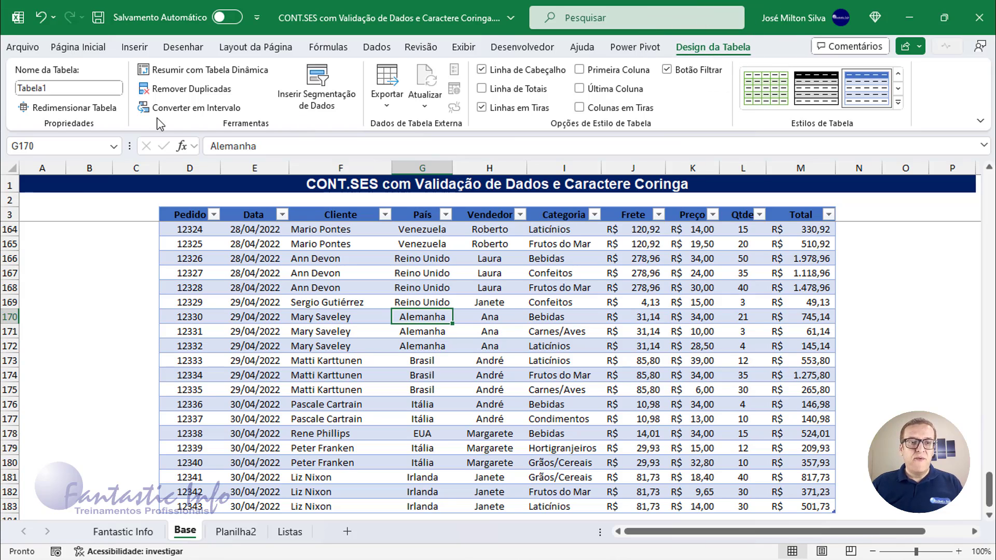
{"action": "left_click", "coordinate": [36, 85]}
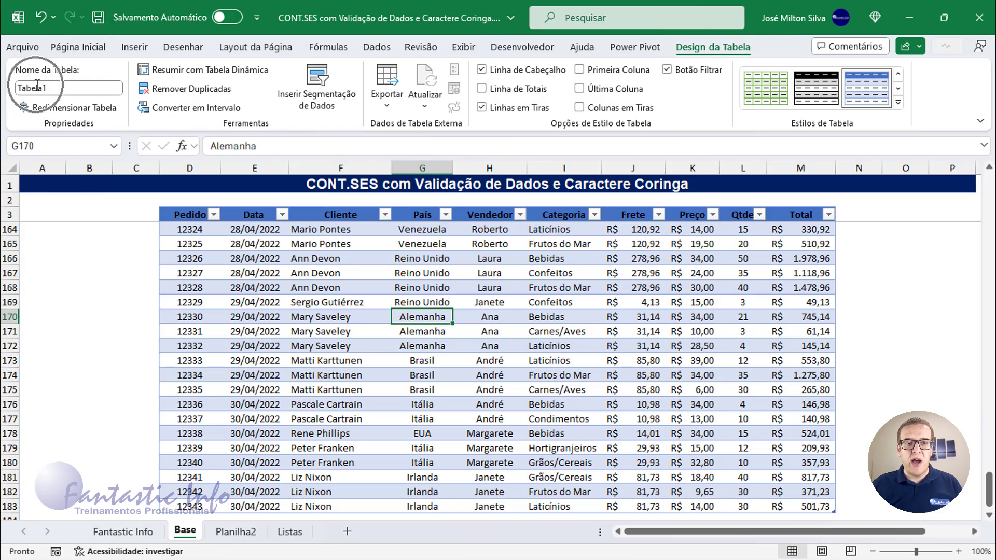
{"action": "left_click", "coordinate": [56, 87]}
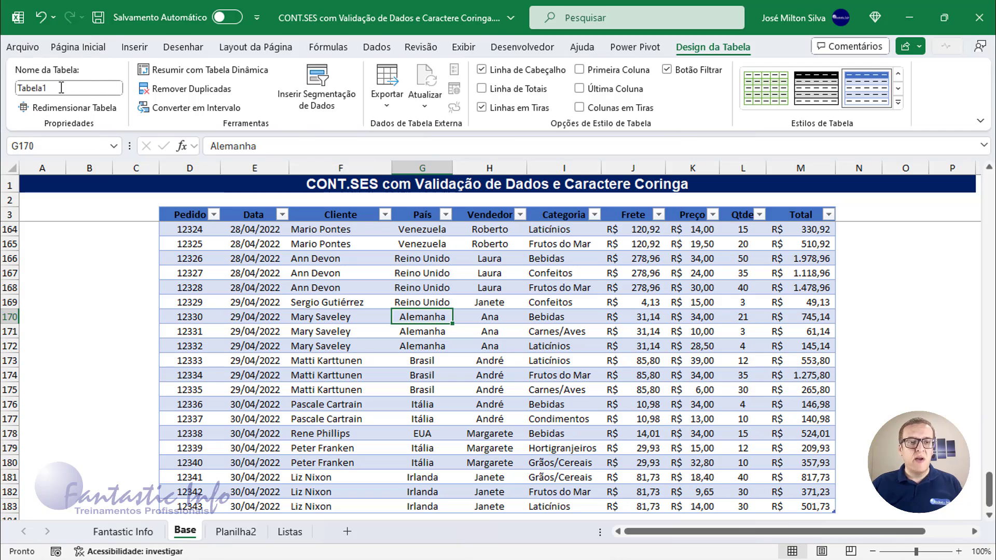
{"action": "double_click", "coordinate": [61, 88]}
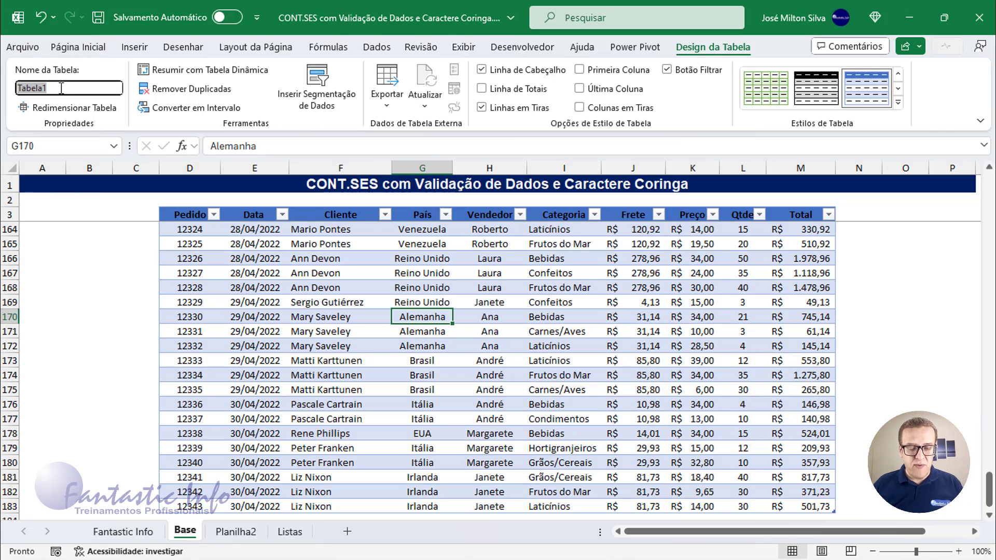
{"action": "type", "text": "VE"}
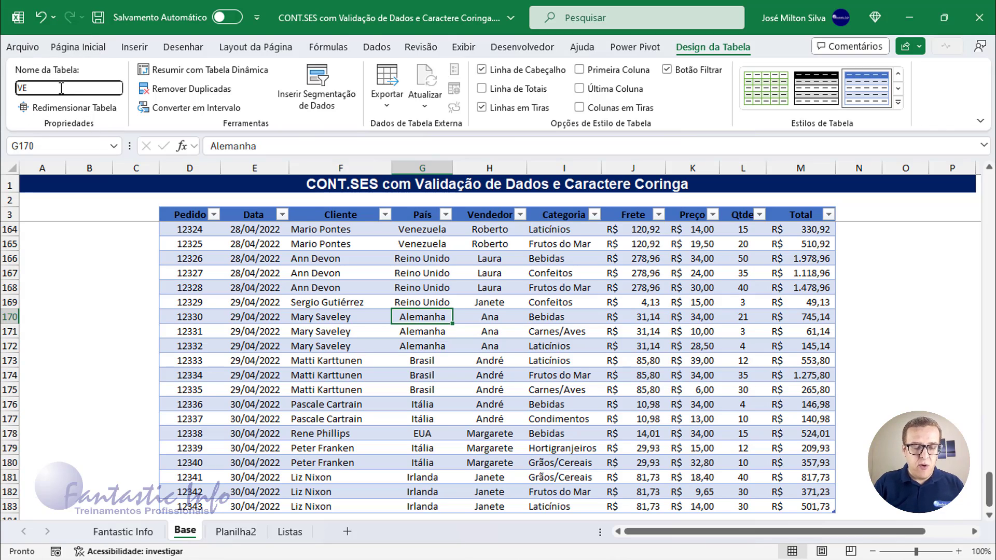
{"action": "type", "text": "NDAS"}
{"action": "key", "text": "Return"}
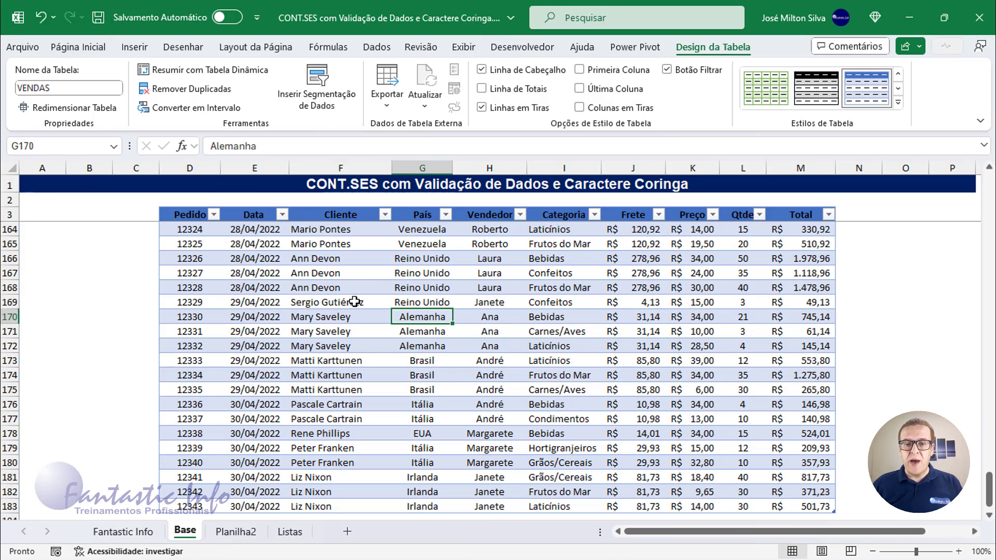
- Review the VENDAS table from its first rows and compare its Categoria column with the category list on Planilha2
{"action": "scroll", "coordinate": [344, 306], "scroll_direction": "down", "scroll_amount": 2}
{"action": "scroll", "coordinate": [384, 314], "scroll_direction": "up", "scroll_amount": 7}
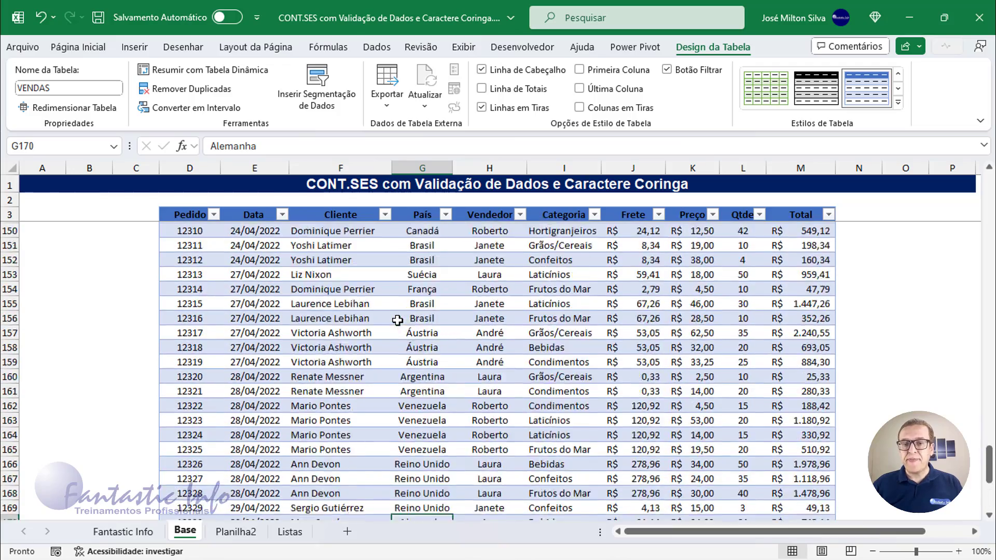
{"action": "scroll", "coordinate": [398, 320], "scroll_direction": "up", "scroll_amount": 20}
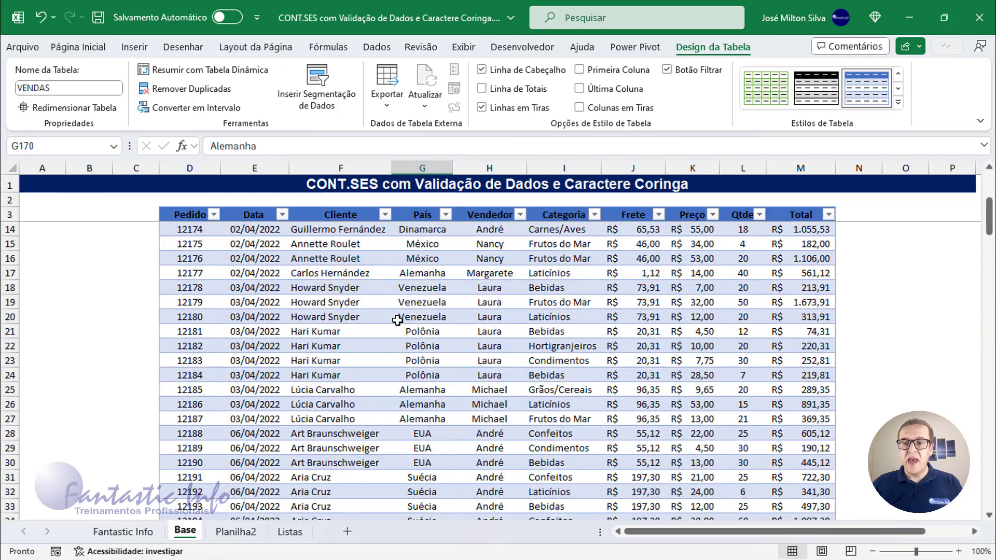
{"action": "scroll", "coordinate": [398, 320], "scroll_direction": "up", "scroll_amount": 4}
{"action": "left_click", "coordinate": [188, 216]}
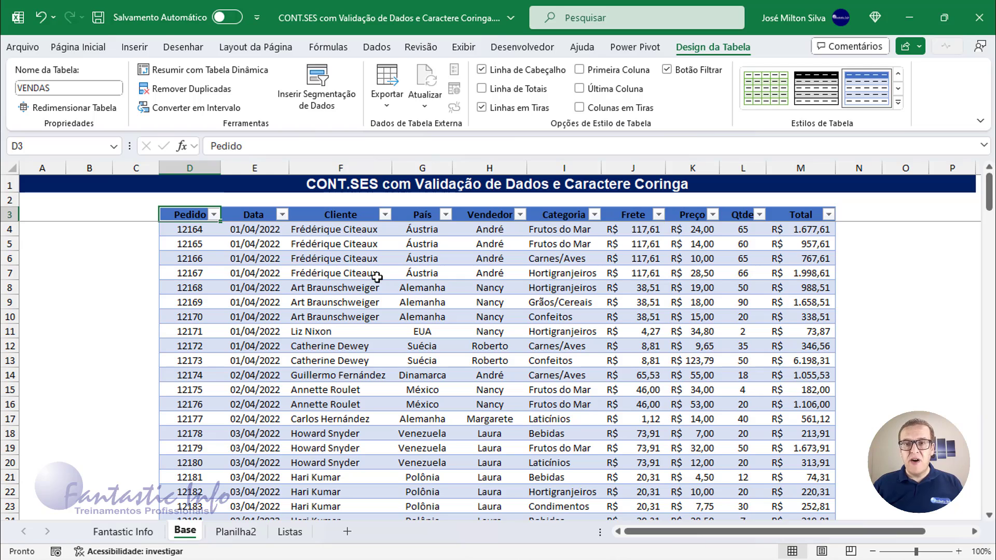
{"action": "left_click", "coordinate": [251, 531]}
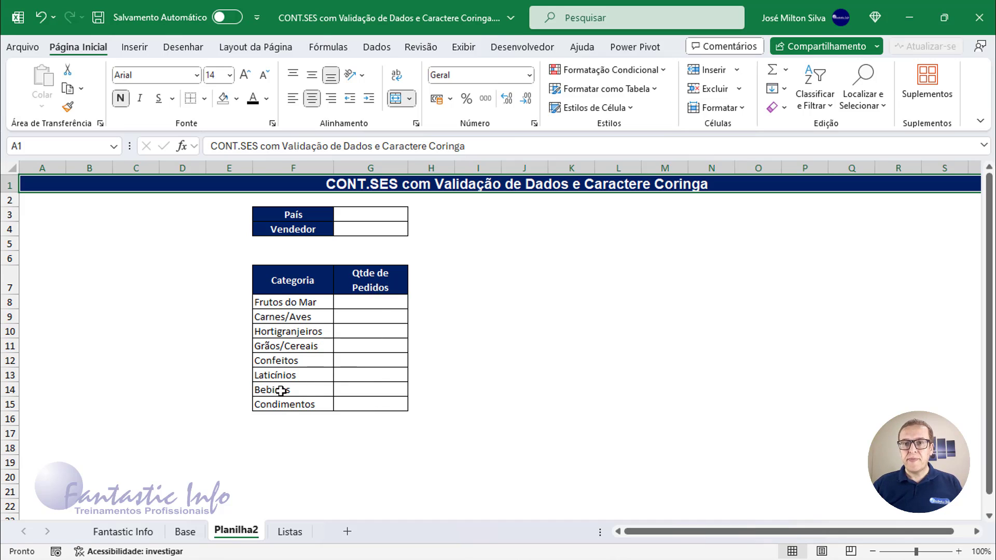
{"action": "left_click", "coordinate": [183, 531]}
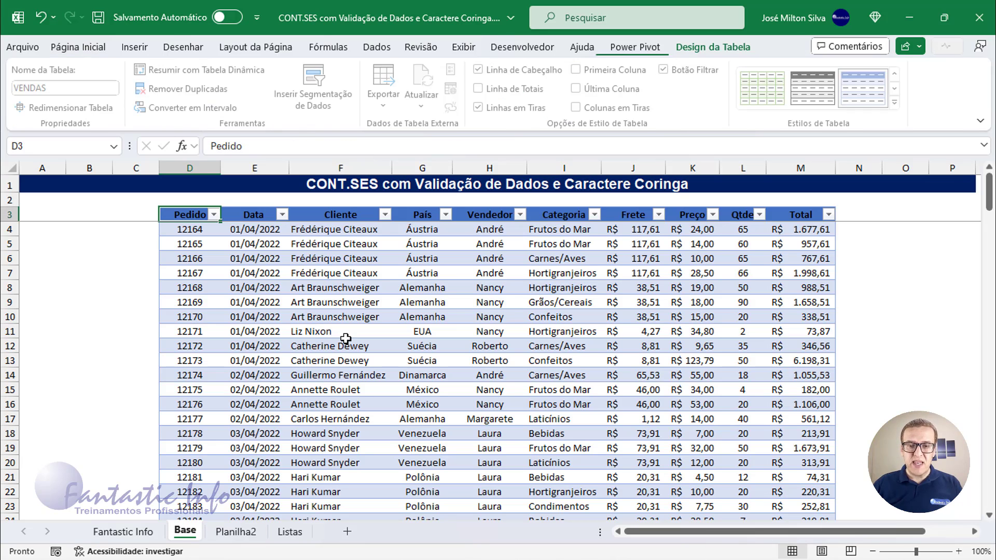
{"action": "left_click", "coordinate": [563, 207]}
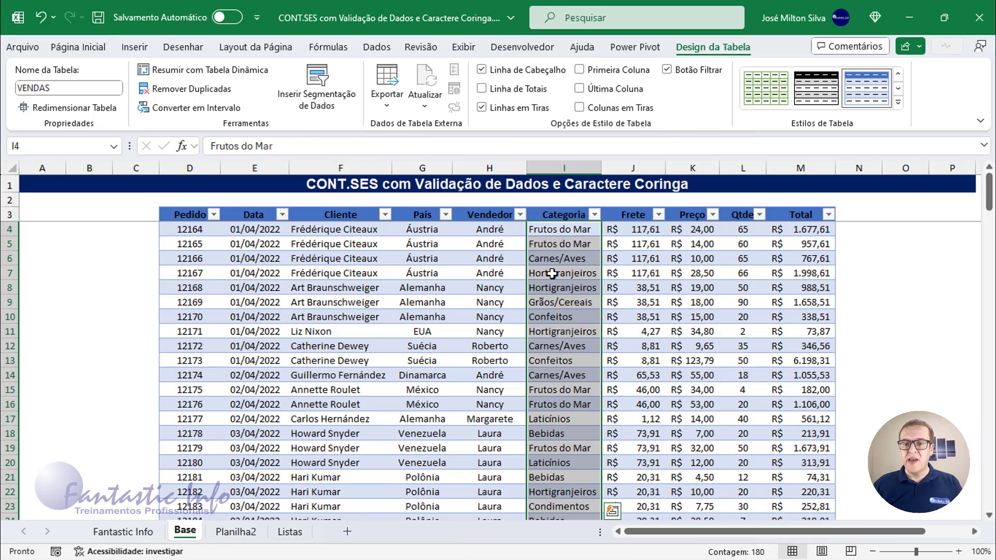
{"action": "left_click", "coordinate": [356, 258]}
- Start a CONT.SES formula on Planilha2 in cell G8, the Qtde de Pedidos cell for Frutos do Mar
{"action": "left_click", "coordinate": [239, 532]}
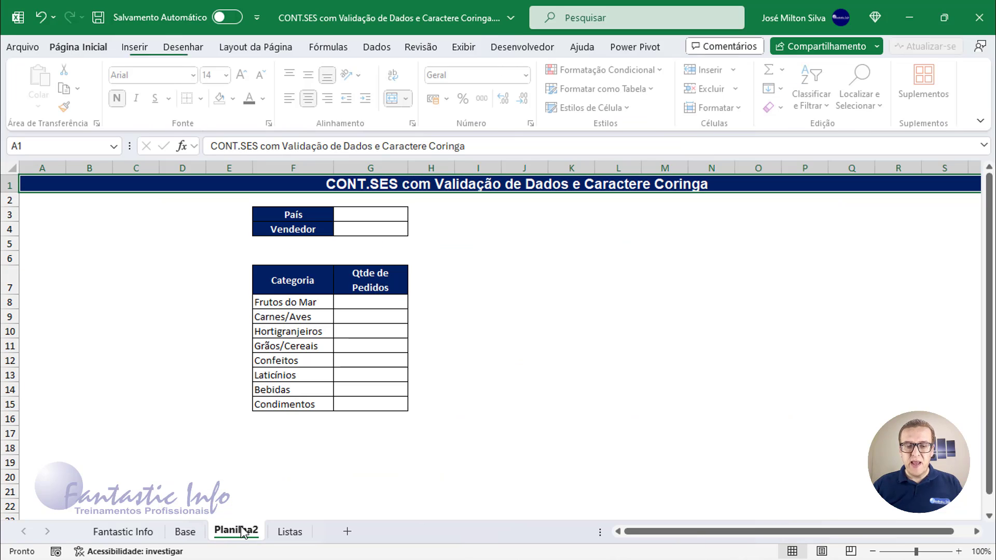
{"action": "left_click", "coordinate": [374, 303]}
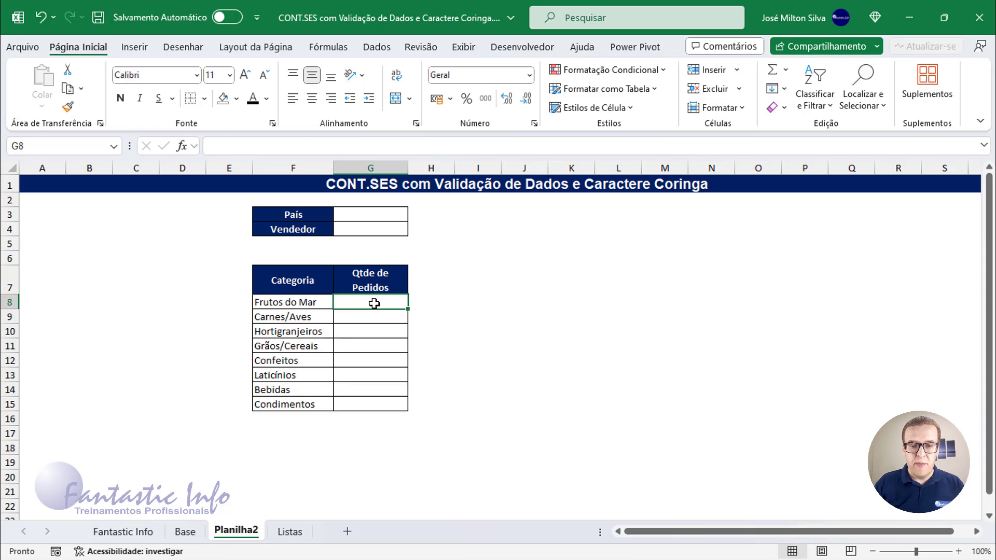
{"action": "type", "text": "=con"}
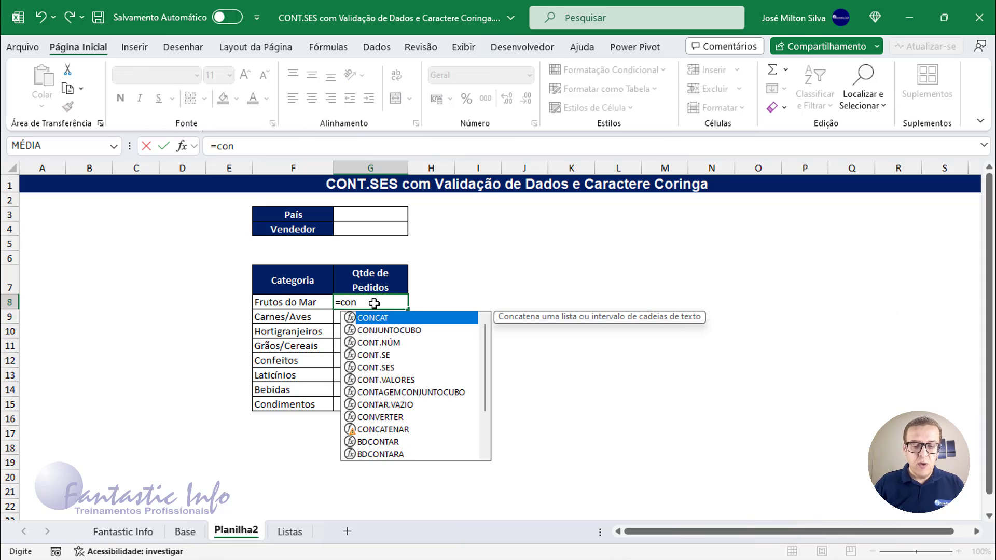
{"action": "type", "text": "t.ses"}
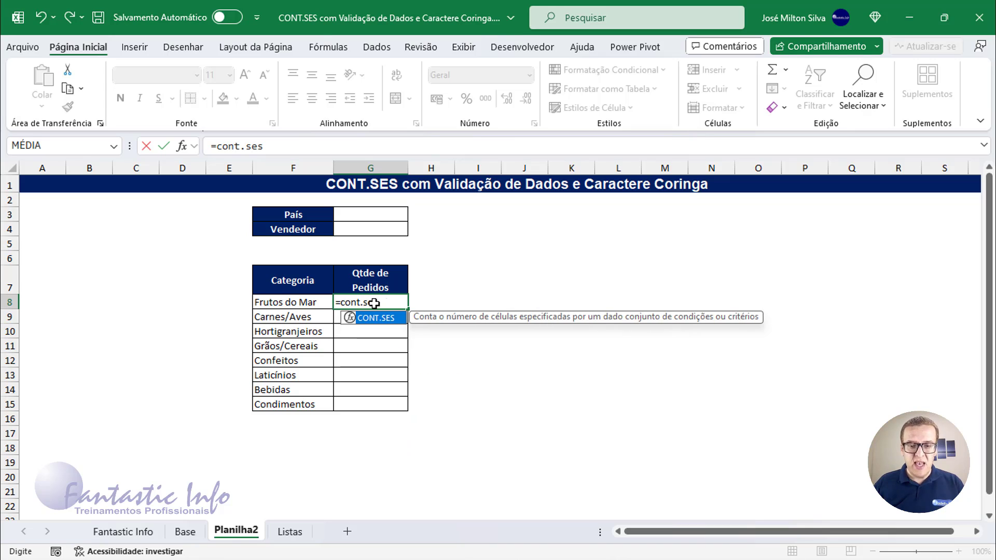
{"action": "key", "text": "Tab"}
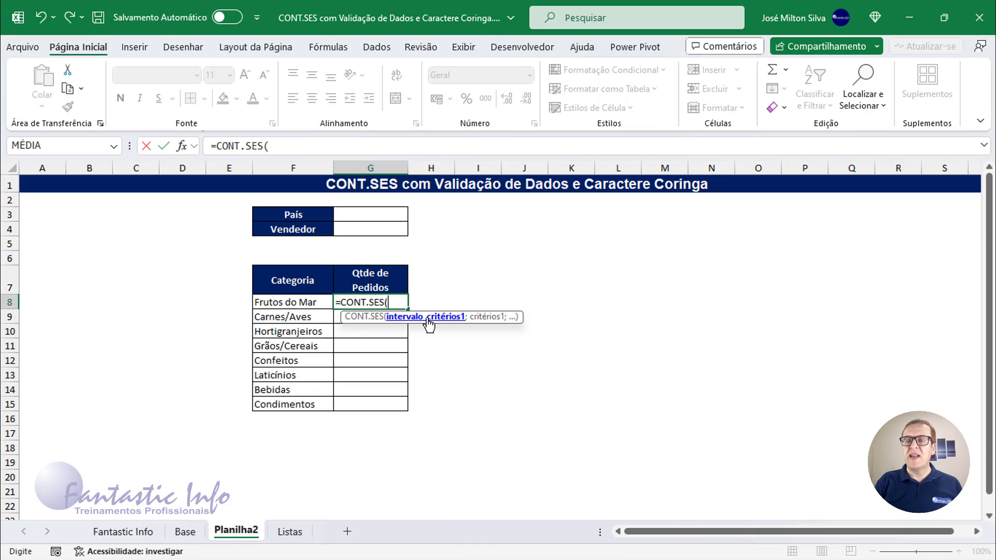
- Enter VENDAS[Categoria] as the first criteria range of the CONT.SES formula, followed by the semicolon separator
{"action": "type", "text": "V"}
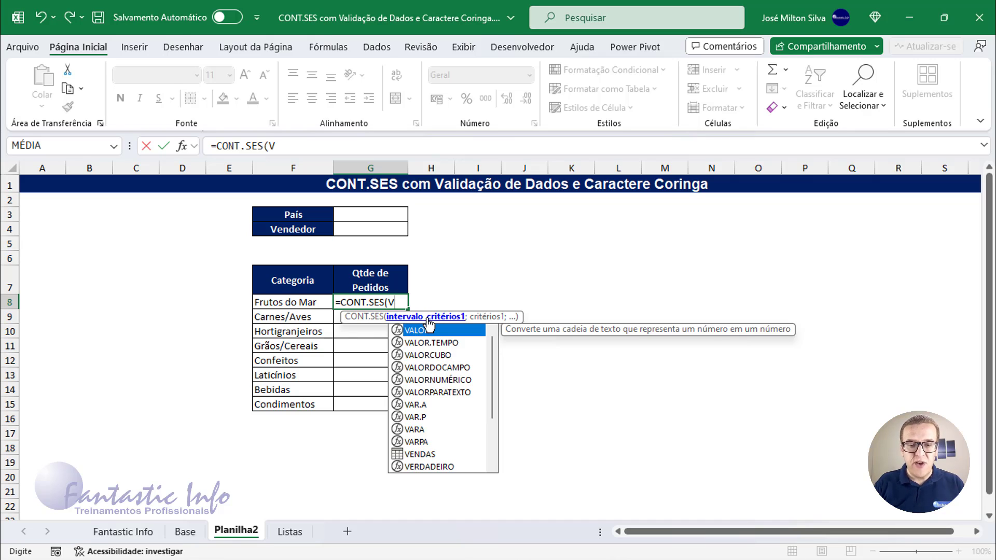
{"action": "type", "text": "ENDAS"}
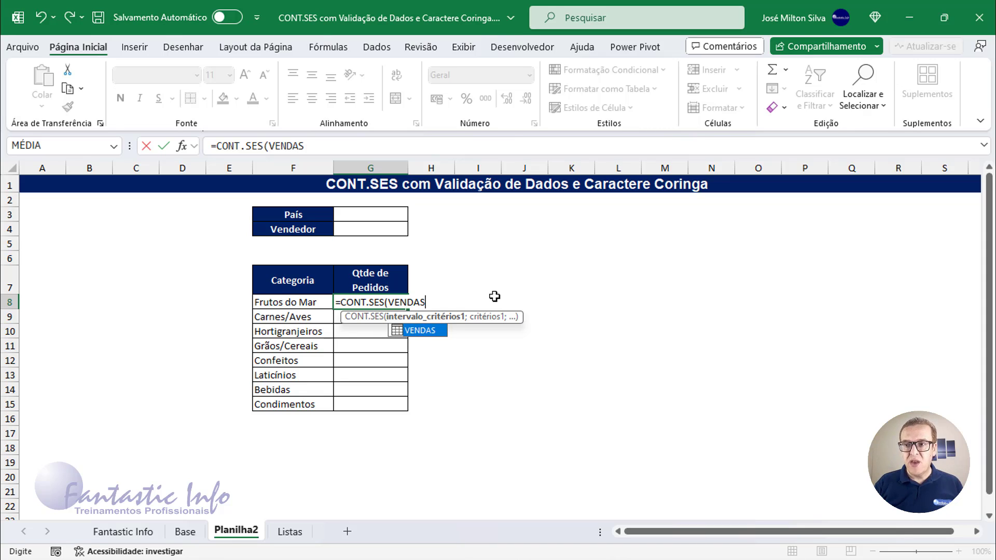
{"action": "type", "text": "["}
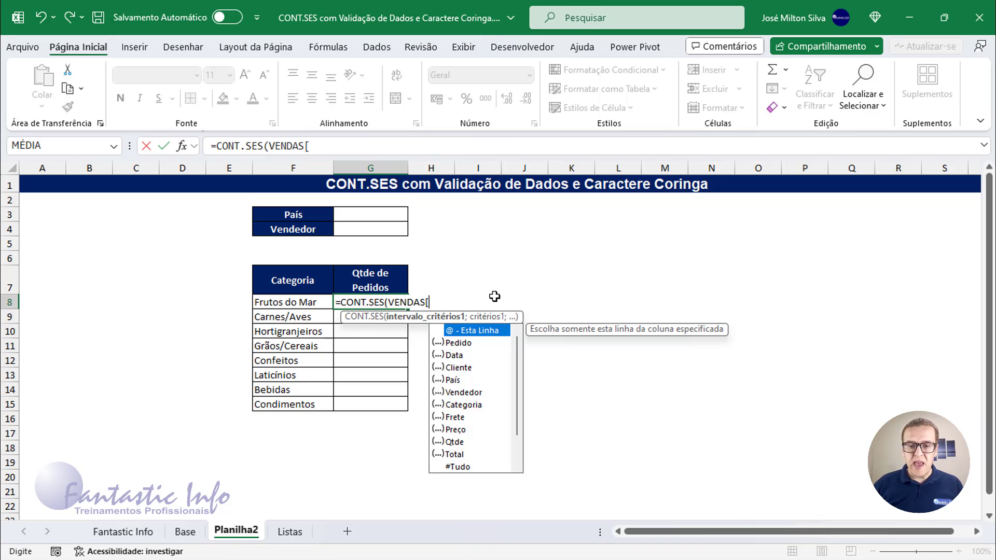
{"action": "left_click", "coordinate": [468, 411]}
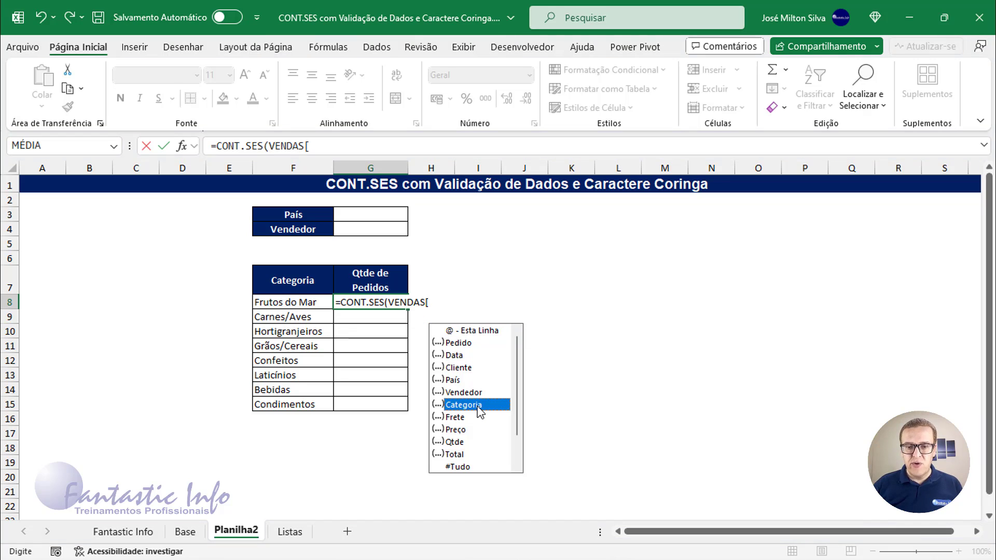
{"action": "double_click", "coordinate": [478, 407]}
{"action": "type", "text": "]"}
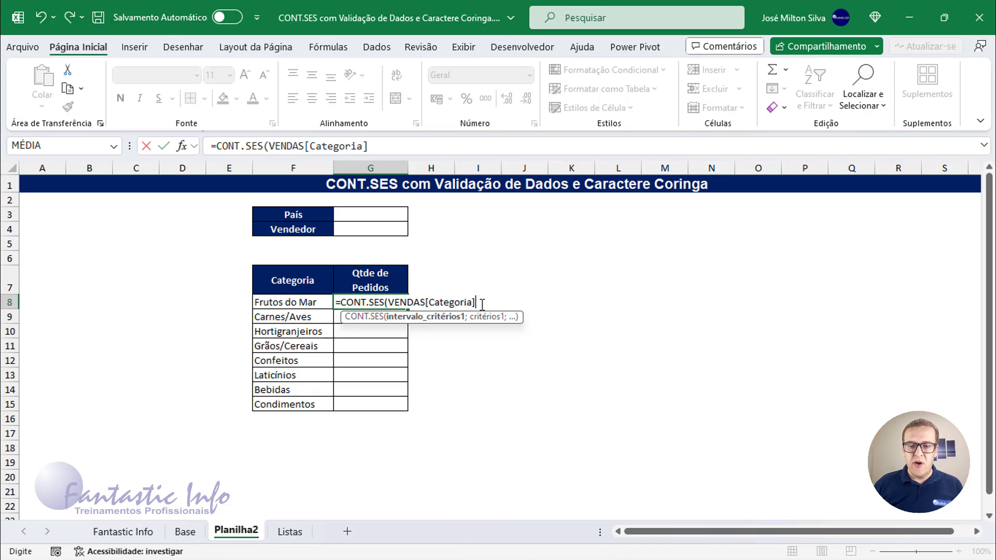
{"action": "type", "text": ";"}
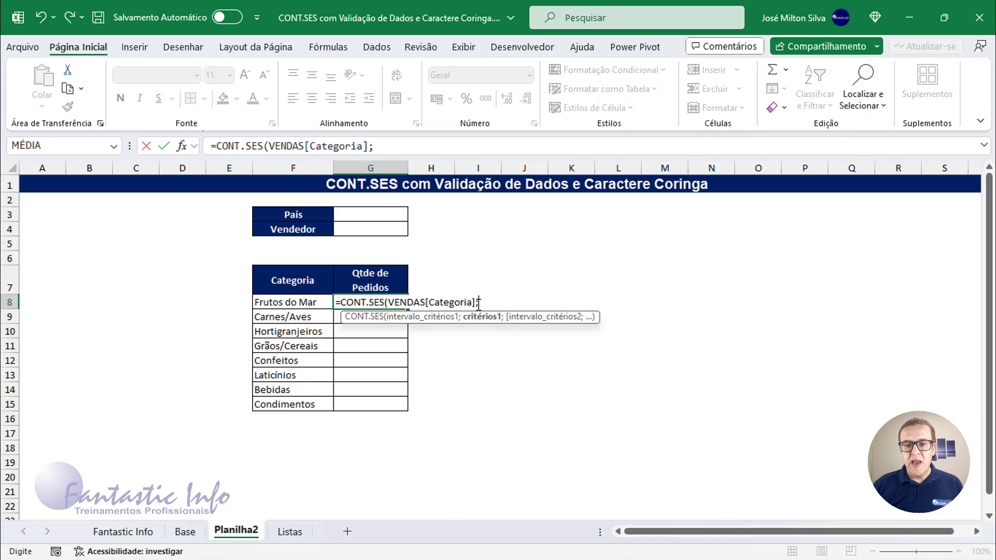
- Complete the CONT.SES formula in G8 with F8 as its criterion and fill it down to G15
{"action": "left_click", "coordinate": [310, 301]}
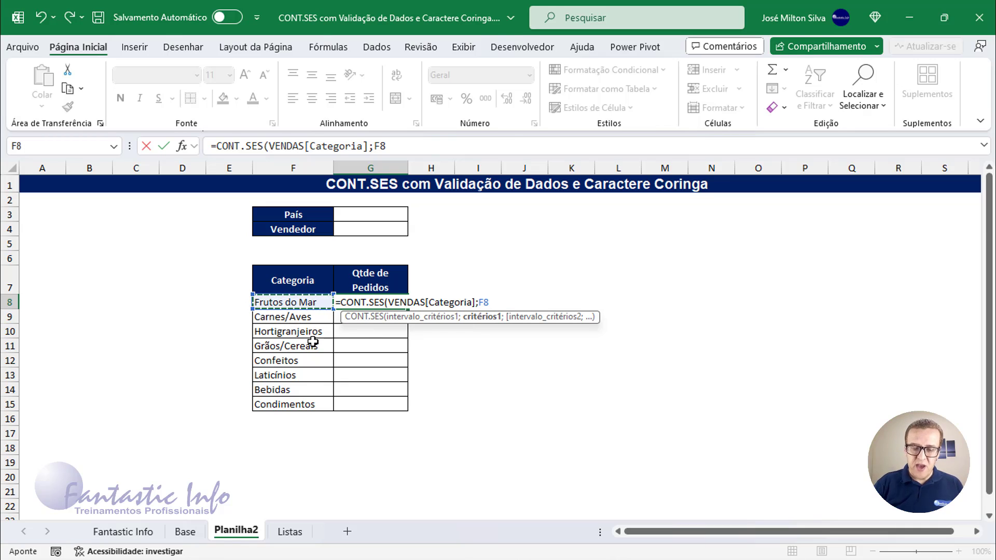
{"action": "type", "text": ")"}
{"action": "key", "text": "Return"}
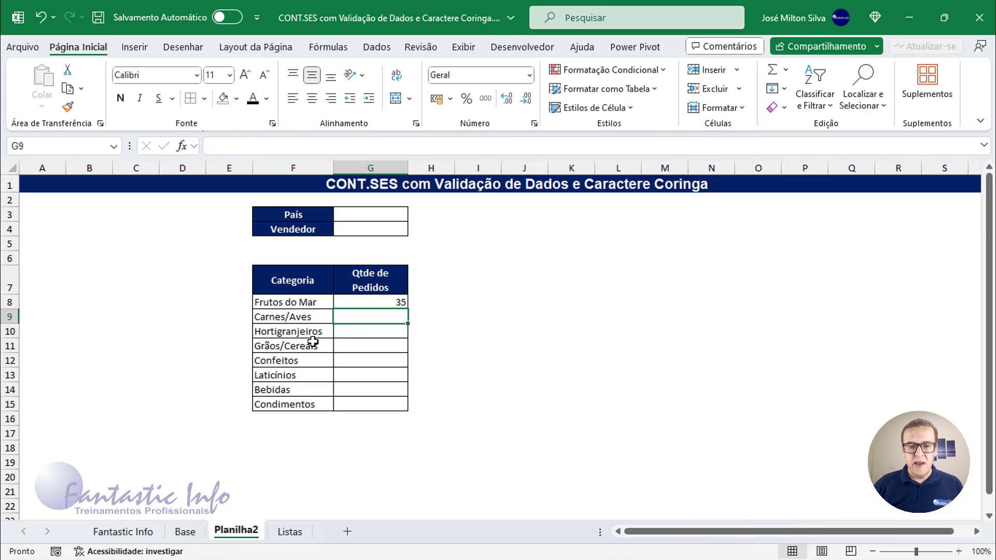
{"action": "left_click", "coordinate": [384, 298]}
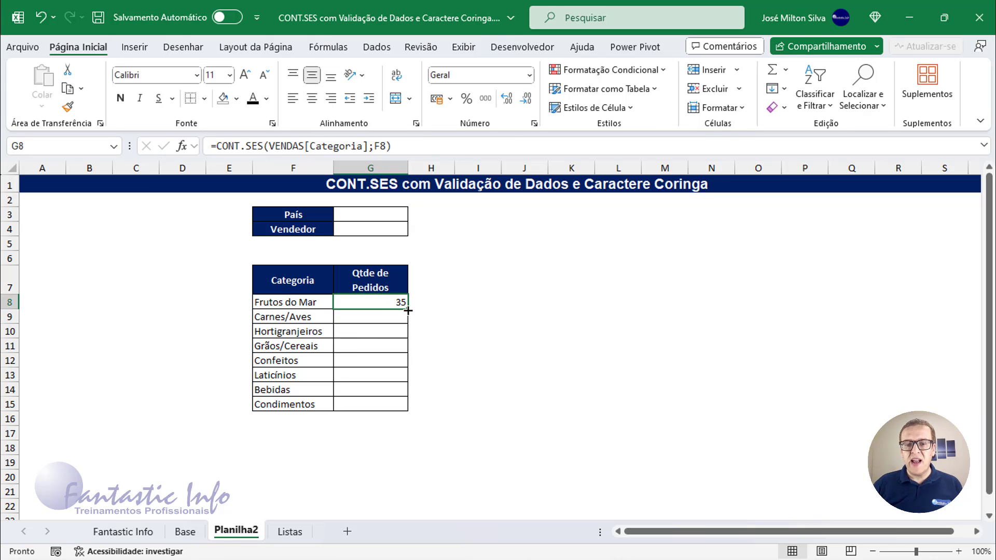
{"action": "left_click_drag", "start_coordinate": [407, 308], "coordinate": [402, 405]}
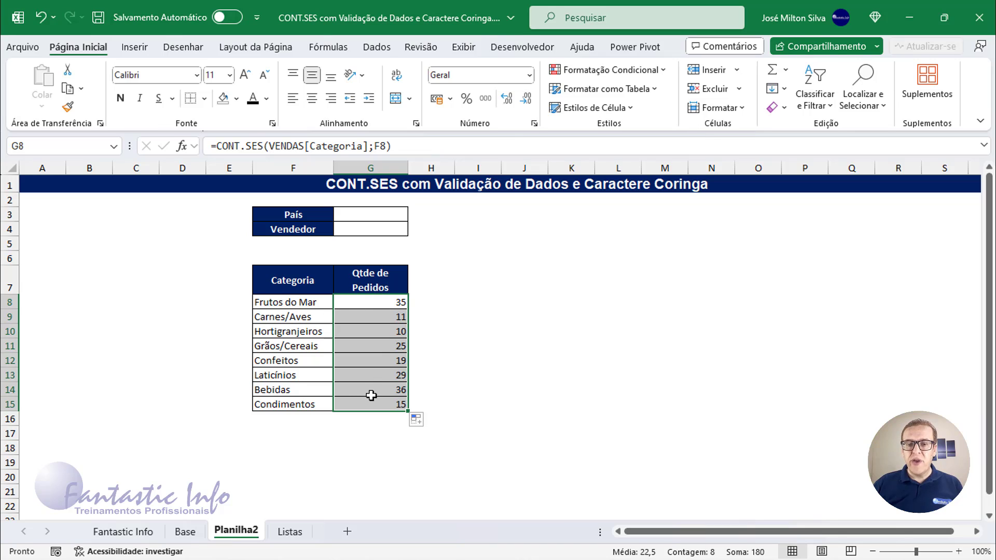
- Enter Brasil as the País in G3 and the seller's first name as the Vendedor in G4
{"action": "left_click", "coordinate": [348, 215]}
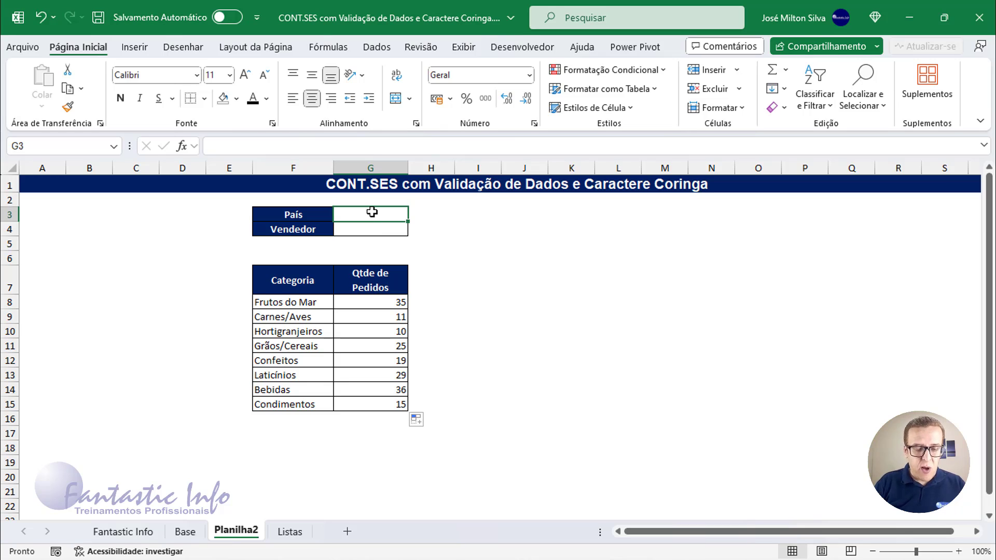
{"action": "type", "text": "bRASIL"}
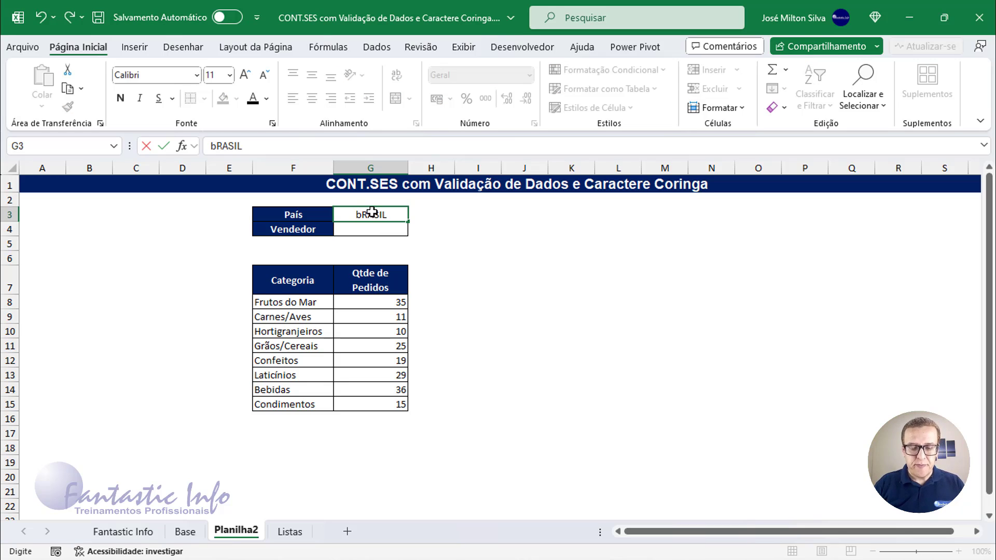
{"action": "key", "text": "Return"}
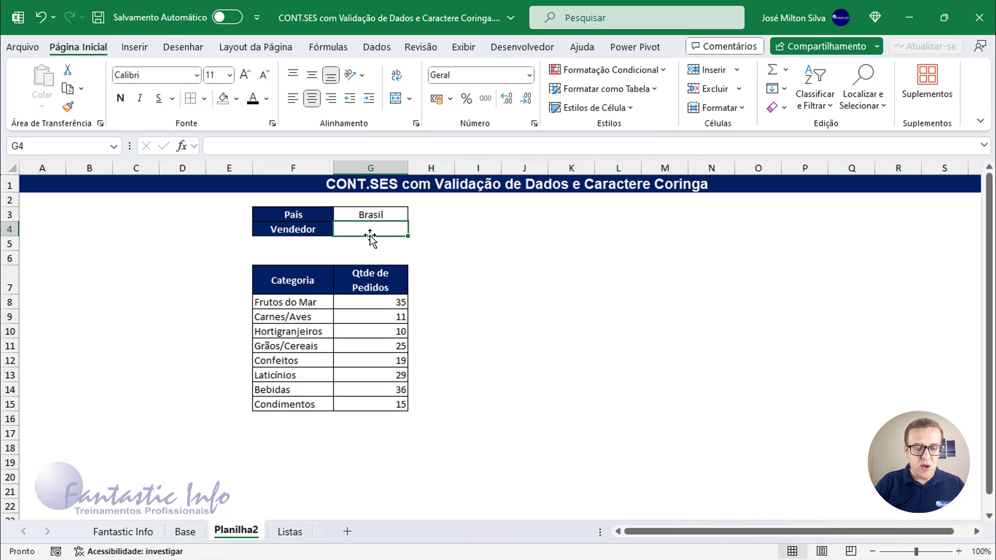
{"action": "type", "text": "Ana"}
{"action": "key", "text": "Return"}
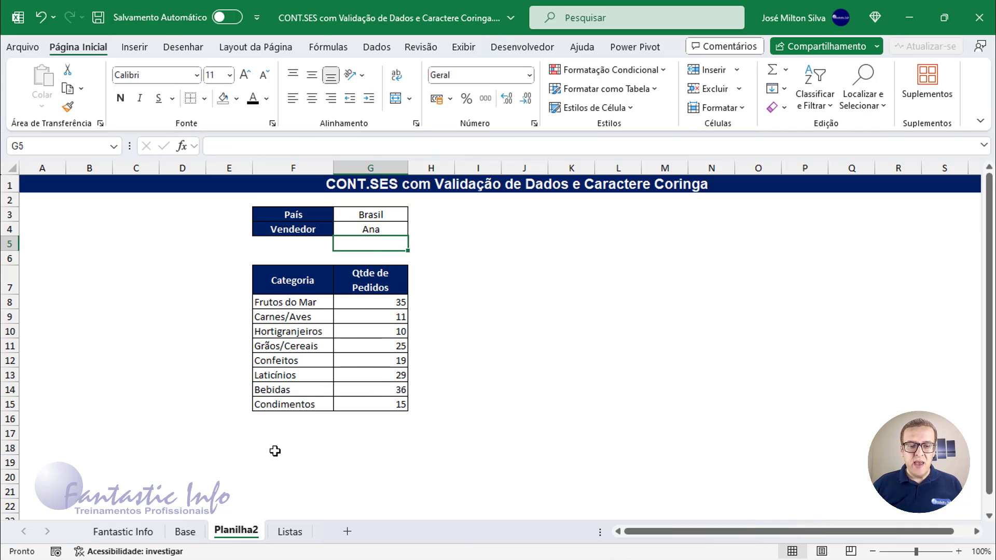
- Look through the Base sheet for orders matching both the chosen country, Brasil, and the chosen seller
{"action": "left_click", "coordinate": [183, 532]}
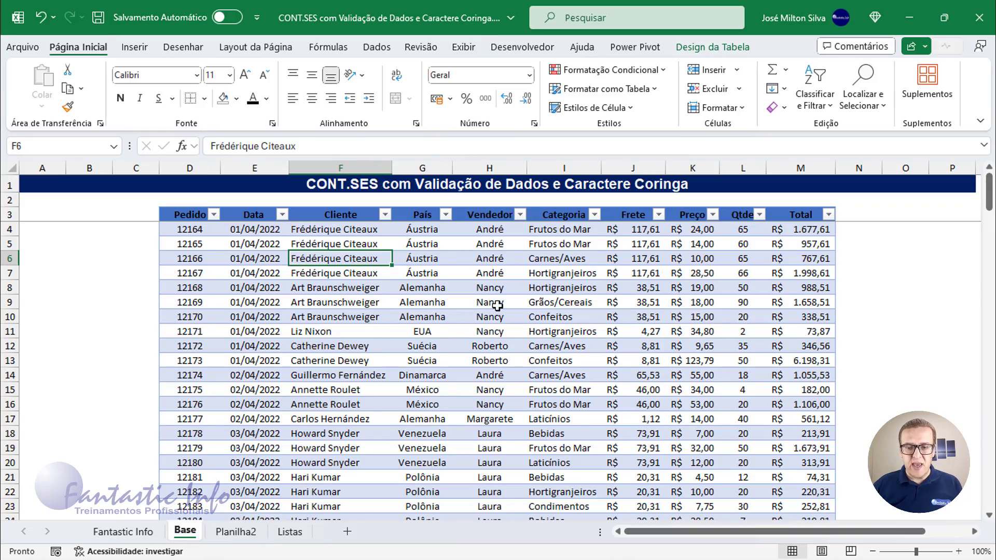
{"action": "scroll", "coordinate": [491, 306], "scroll_direction": "down", "scroll_amount": 7}
{"action": "scroll", "coordinate": [478, 376], "scroll_direction": "down", "scroll_amount": 14}
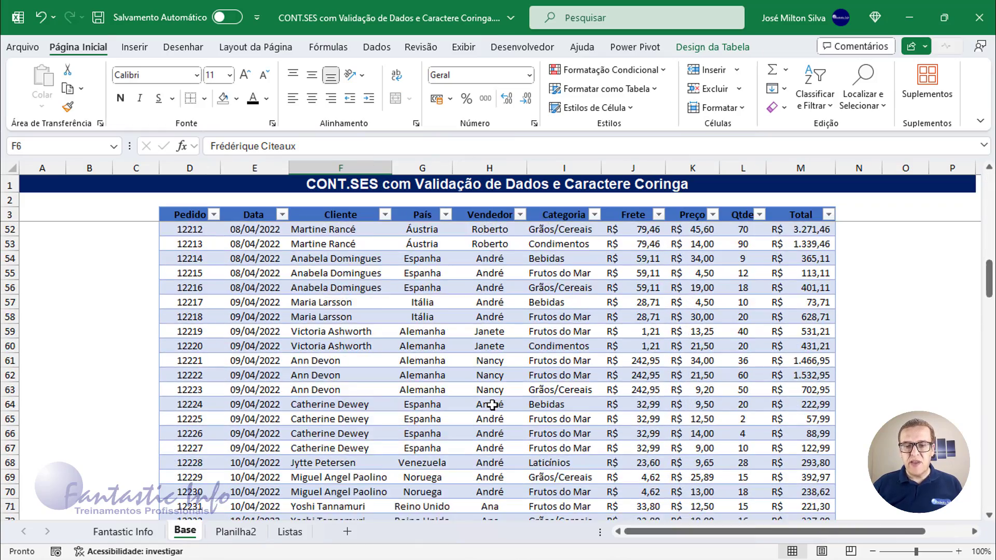
{"action": "scroll", "coordinate": [492, 405], "scroll_direction": "down", "scroll_amount": 5}
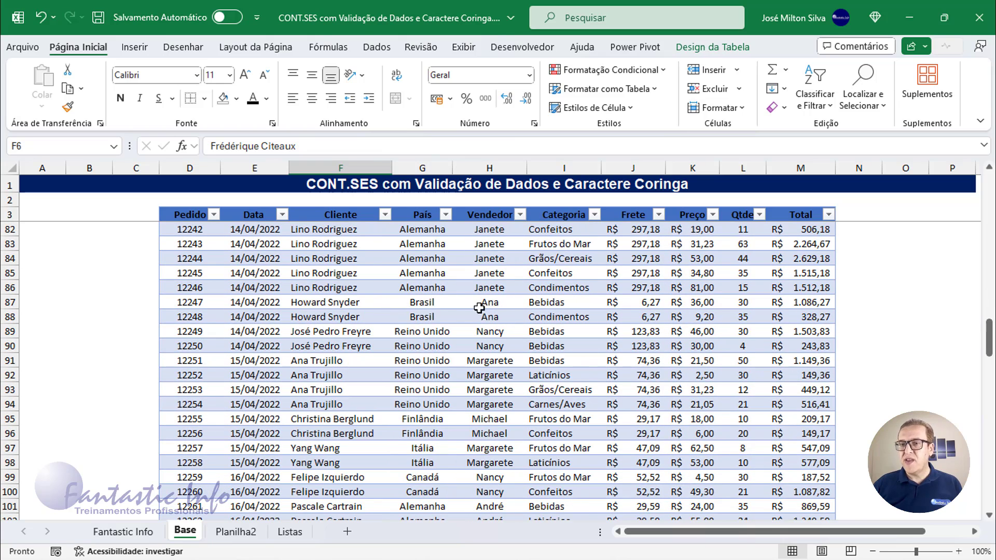
{"action": "left_click_drag", "start_coordinate": [433, 303], "coordinate": [487, 313]}
{"action": "scroll", "coordinate": [468, 325], "scroll_direction": "up", "scroll_amount": 13}
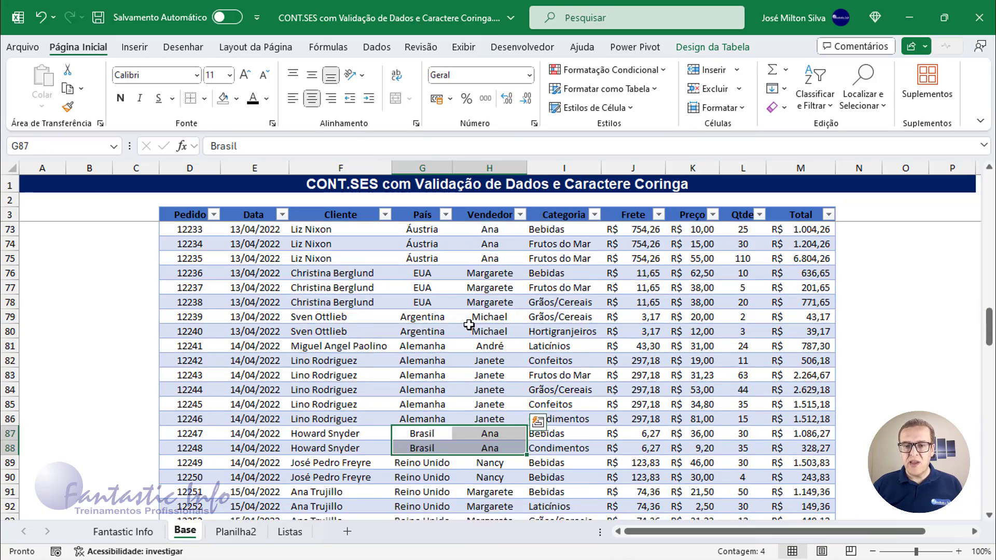
{"action": "scroll", "coordinate": [469, 325], "scroll_direction": "up", "scroll_amount": 13}
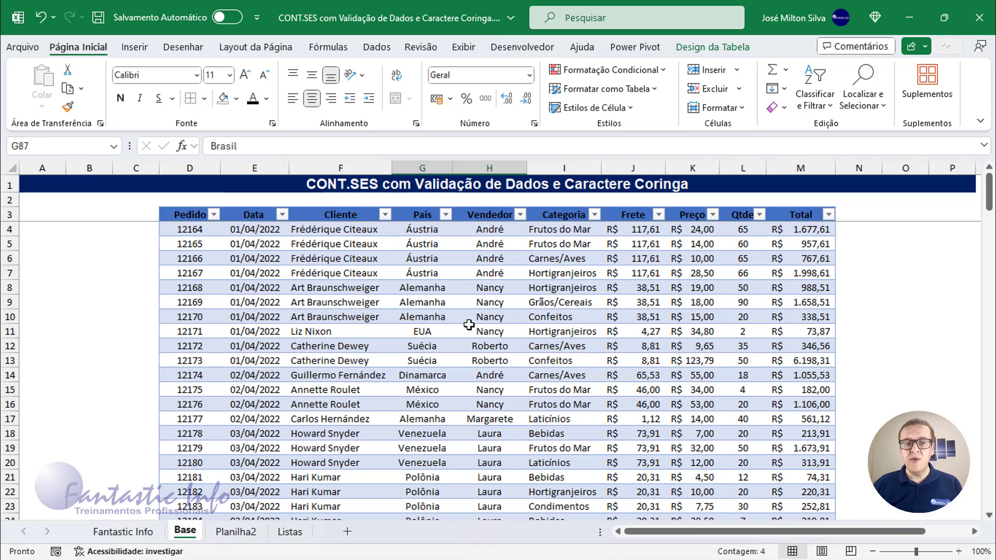
- Reopen the CONT.SES formula in G8 on Planilha2 and replace its closing parenthesis with a semicolon
{"action": "left_click", "coordinate": [236, 531]}
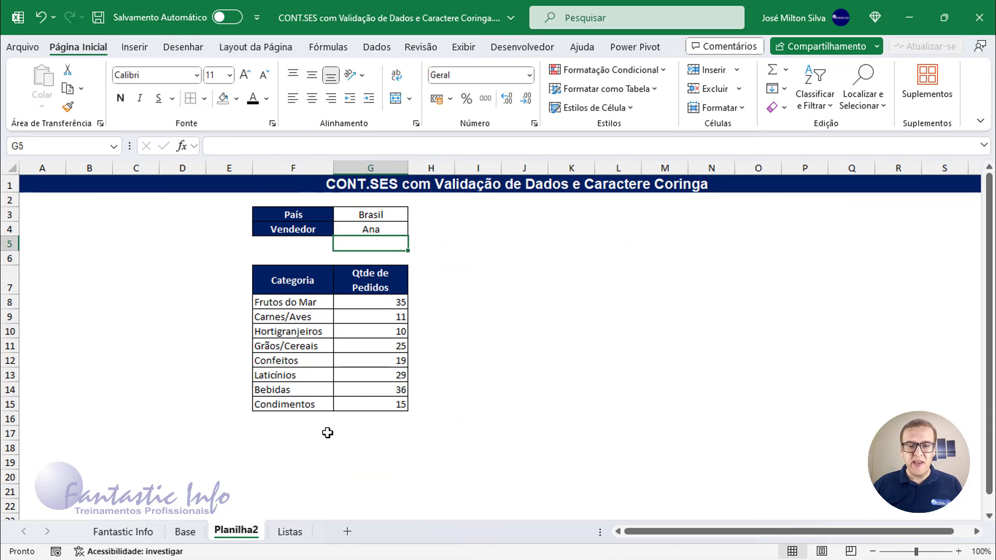
{"action": "left_click", "coordinate": [378, 305]}
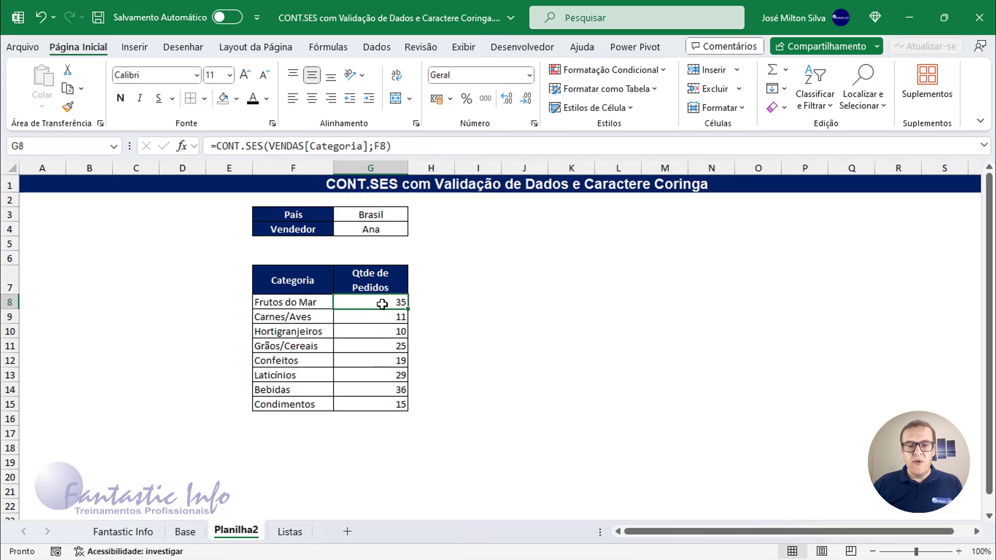
{"action": "double_click", "coordinate": [383, 303]}
{"action": "left_click", "coordinate": [499, 302]}
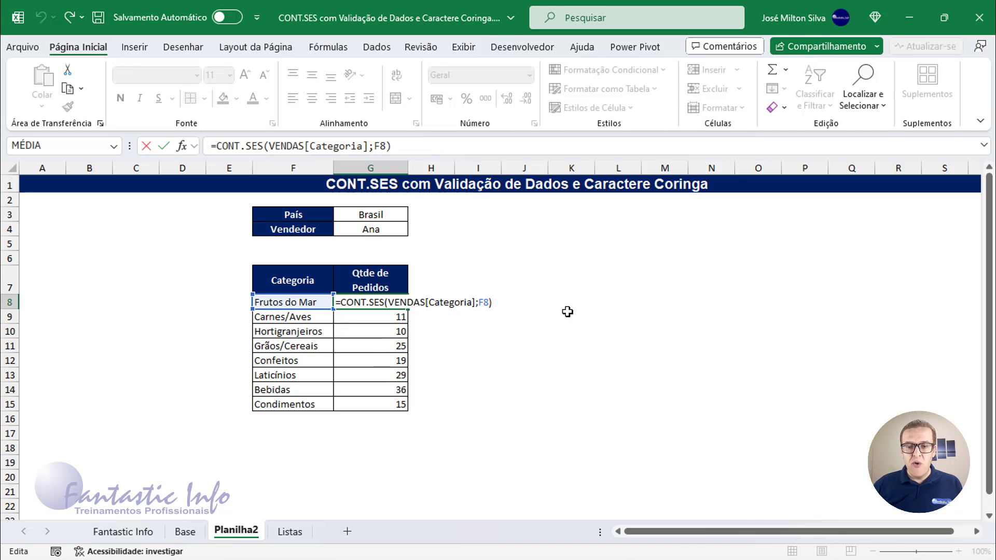
{"action": "key", "text": "BackSpace"}
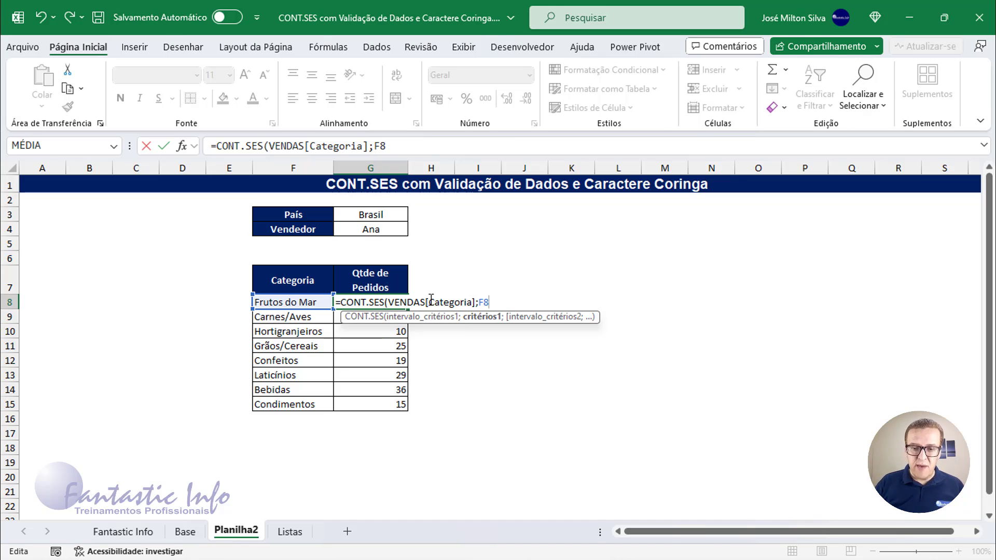
{"action": "type", "text": ";"}
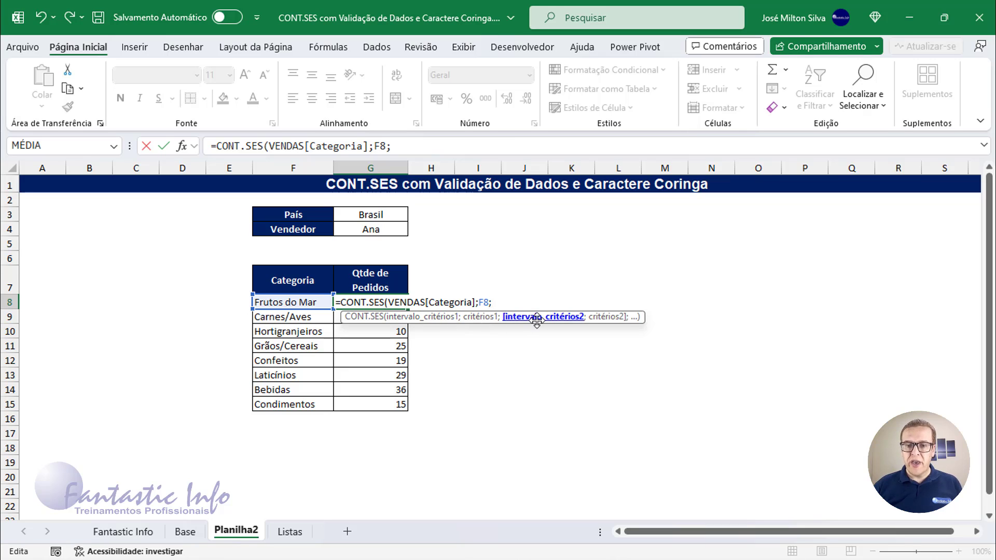
- Add VENDAS[País] as the second criteria range with the absolute reference $G$3 as its criterion, followed by a semicolon
{"action": "type", "text": "V"}
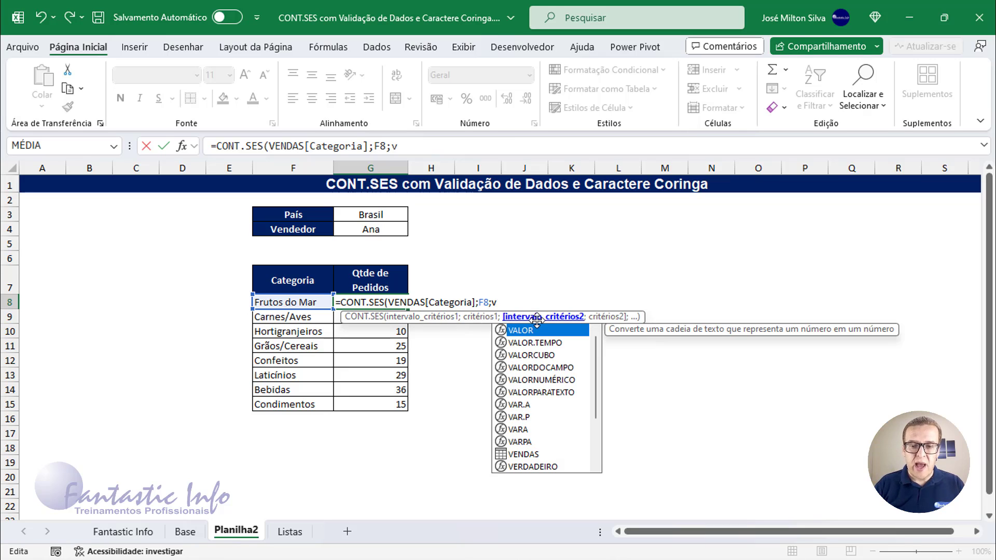
{"action": "key", "text": "BackSpace"}
{"action": "type", "text": "VENDAS"}
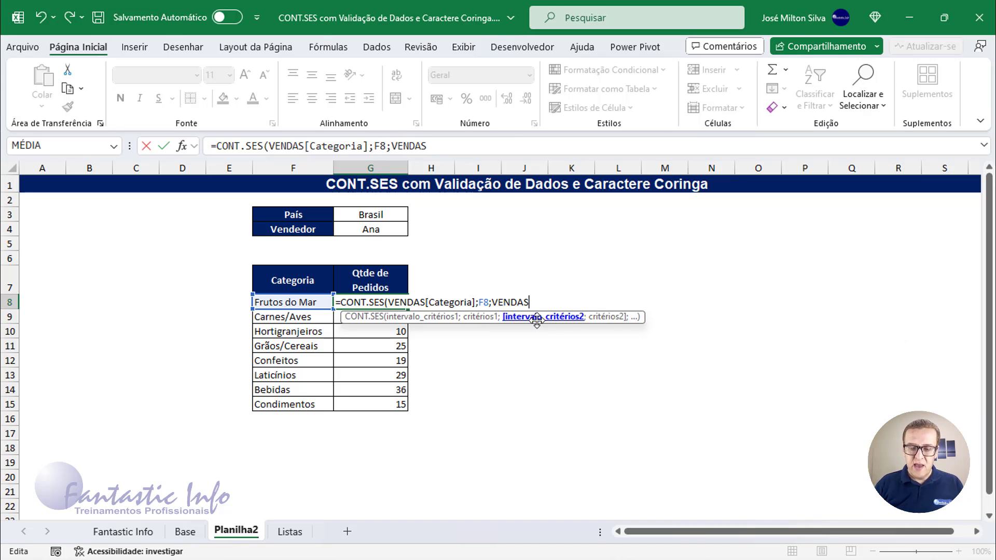
{"action": "type", "text": "["}
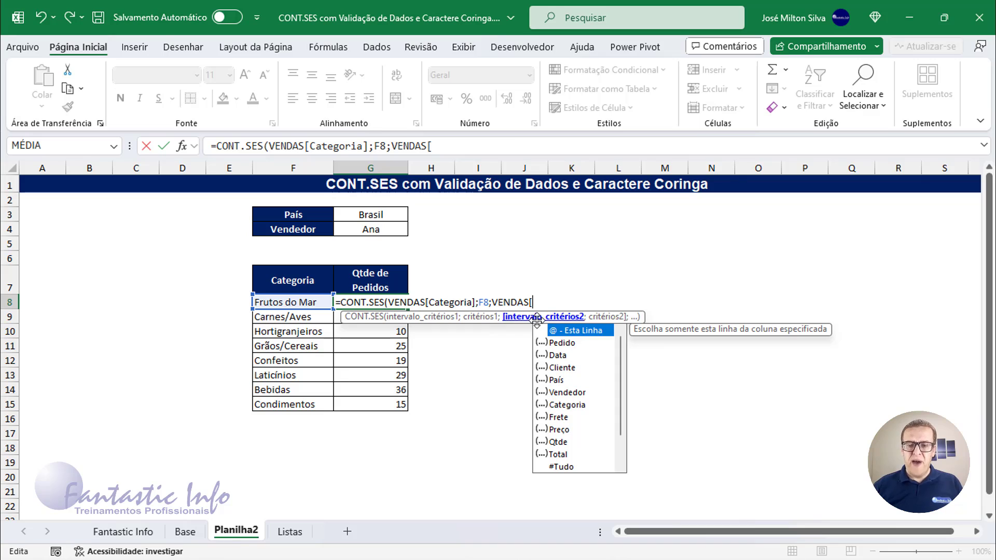
{"action": "double_click", "coordinate": [558, 381]}
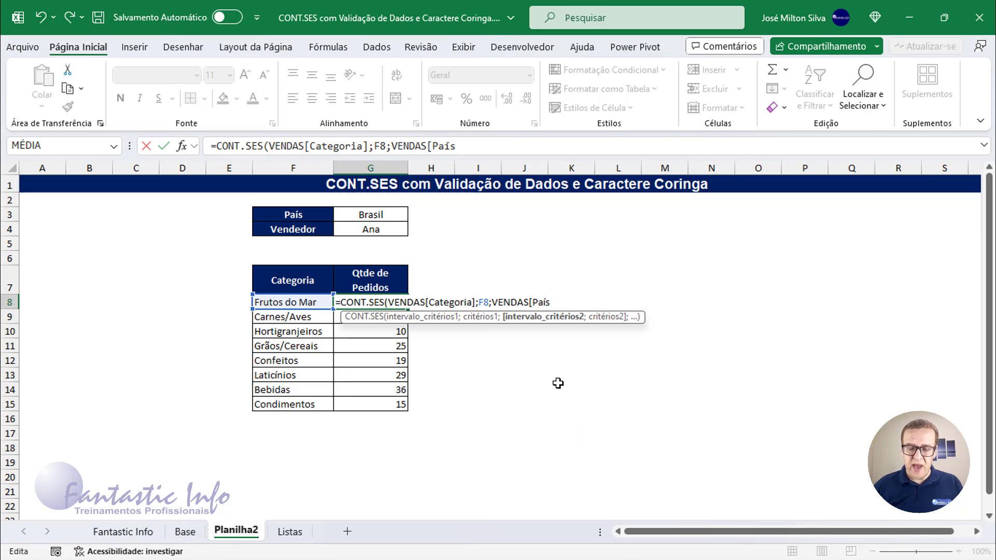
{"action": "type", "text": "]"}
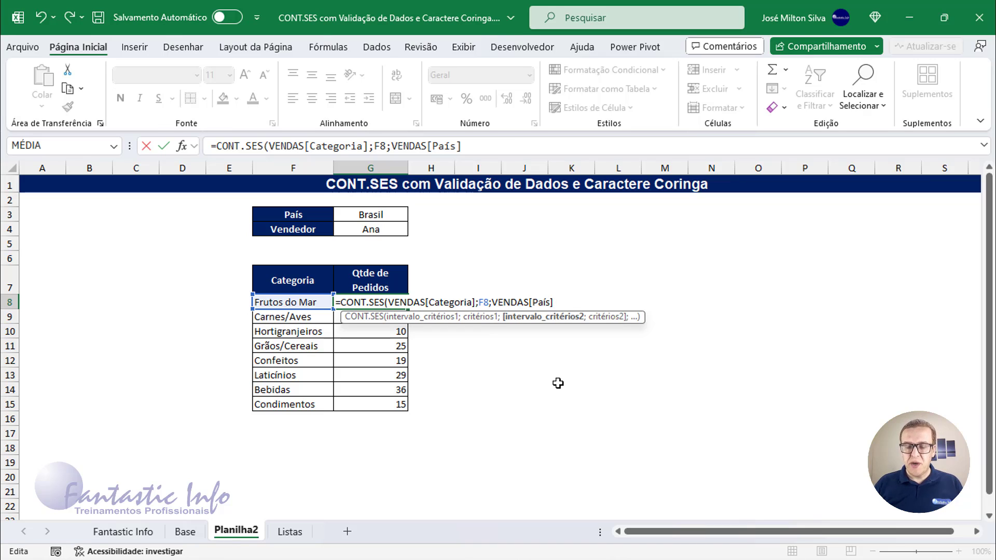
{"action": "type", "text": ";"}
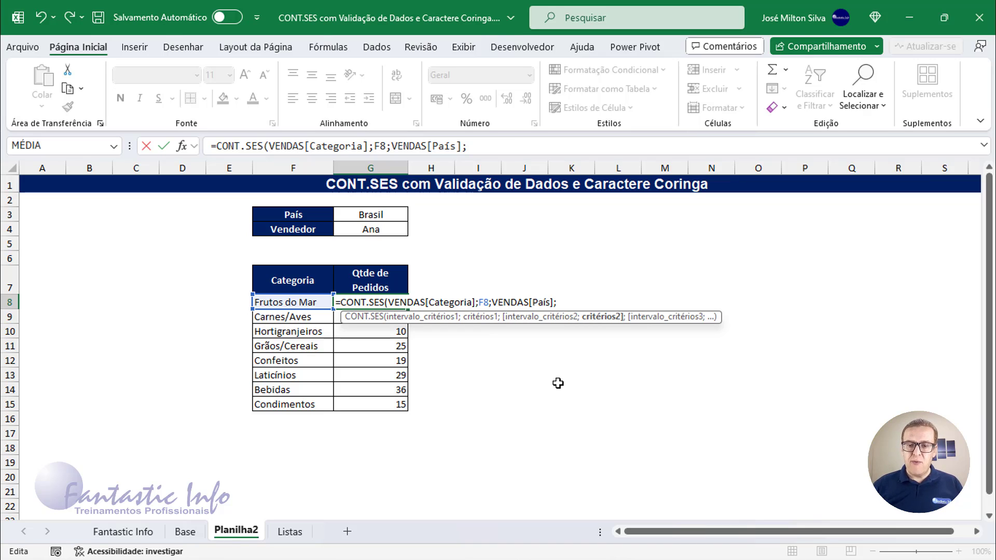
{"action": "left_click", "coordinate": [386, 215]}
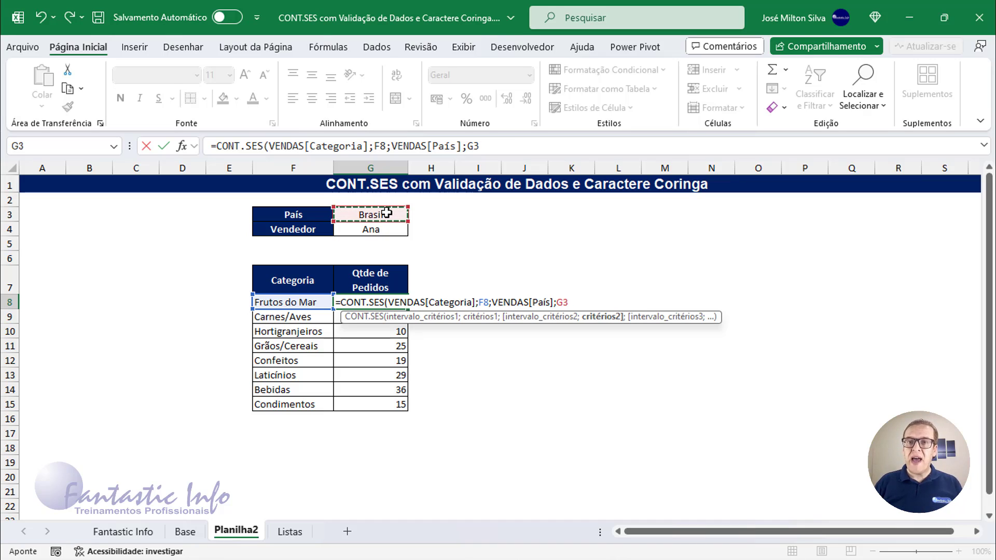
{"action": "key", "text": "F4"}
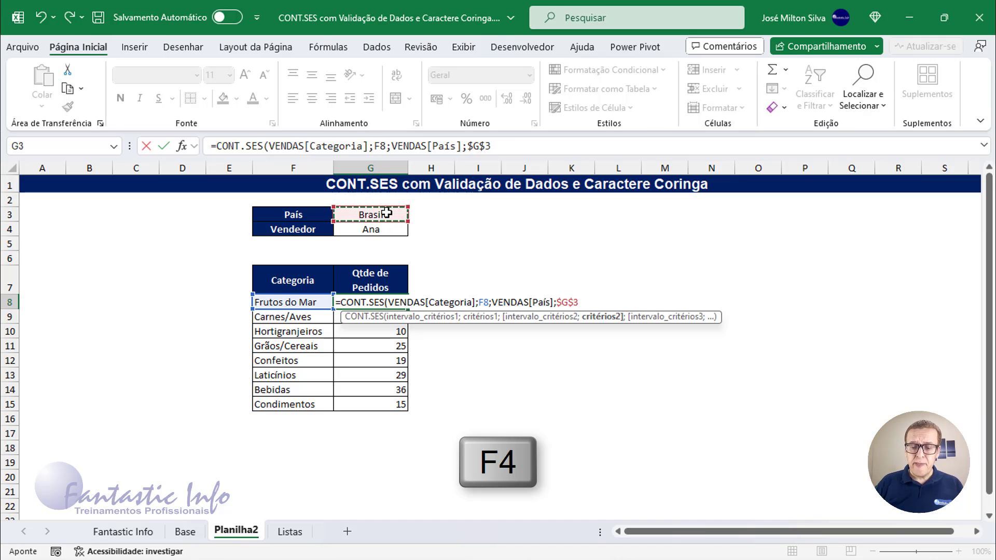
{"action": "type", "text": ";"}
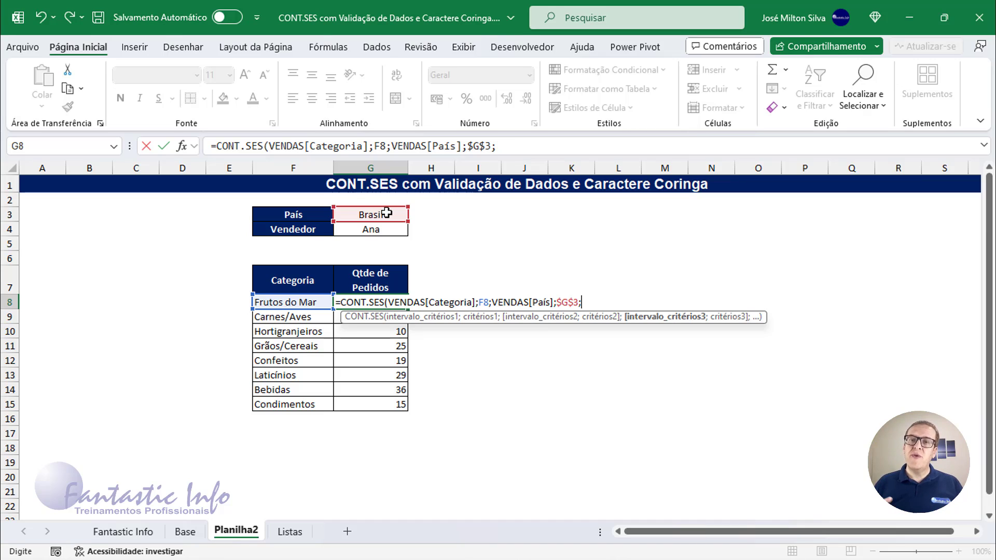
- Add VENDAS[Vendedor] as the third criteria range with the absolute reference $G$4 as its criterion, and close the formula's parenthesis
{"action": "type", "text": "VENDAS"}
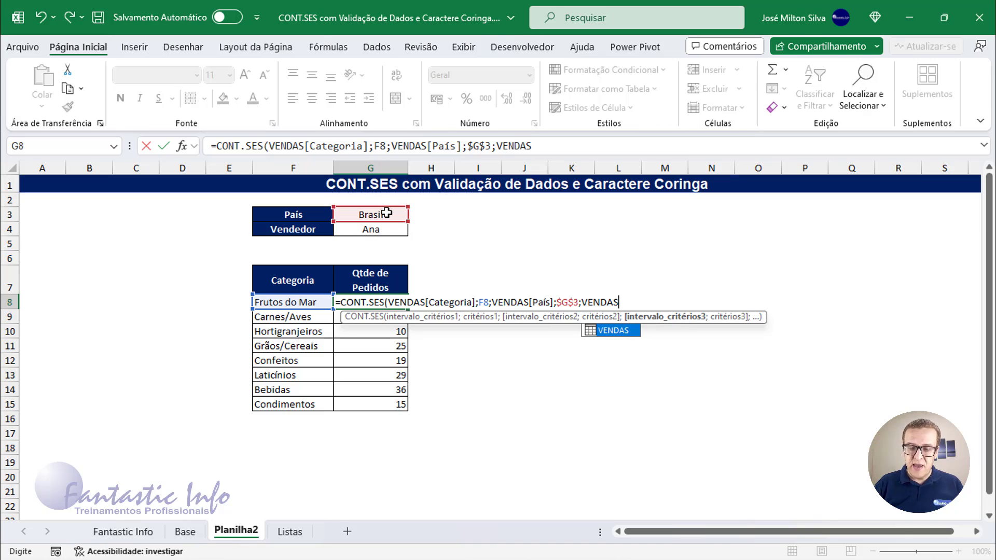
{"action": "type", "text": "["}
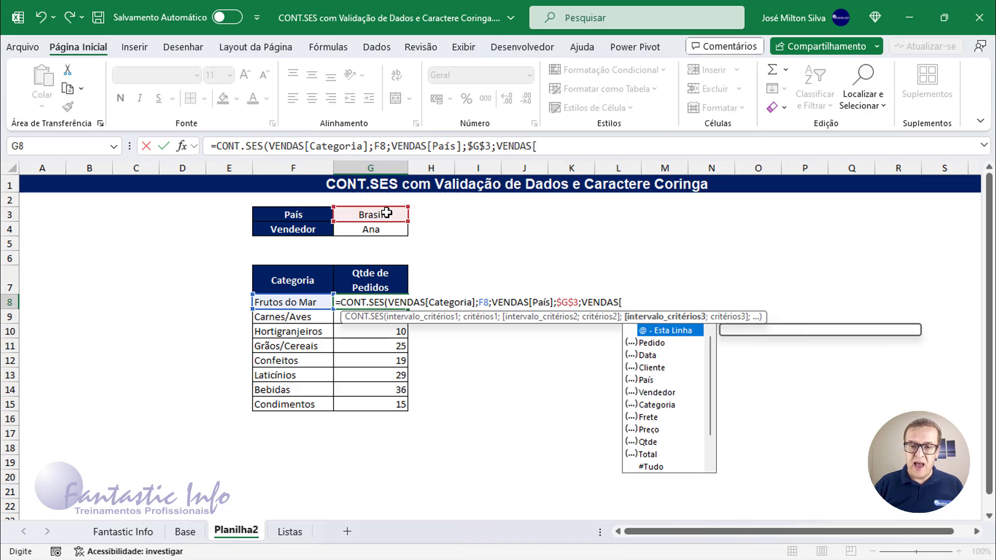
{"action": "double_click", "coordinate": [669, 396]}
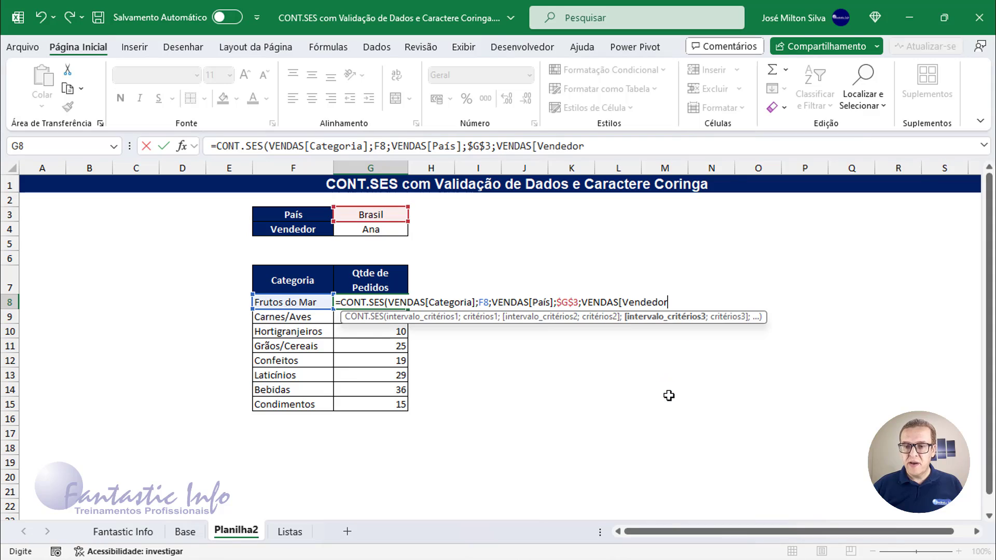
{"action": "type", "text": "]"}
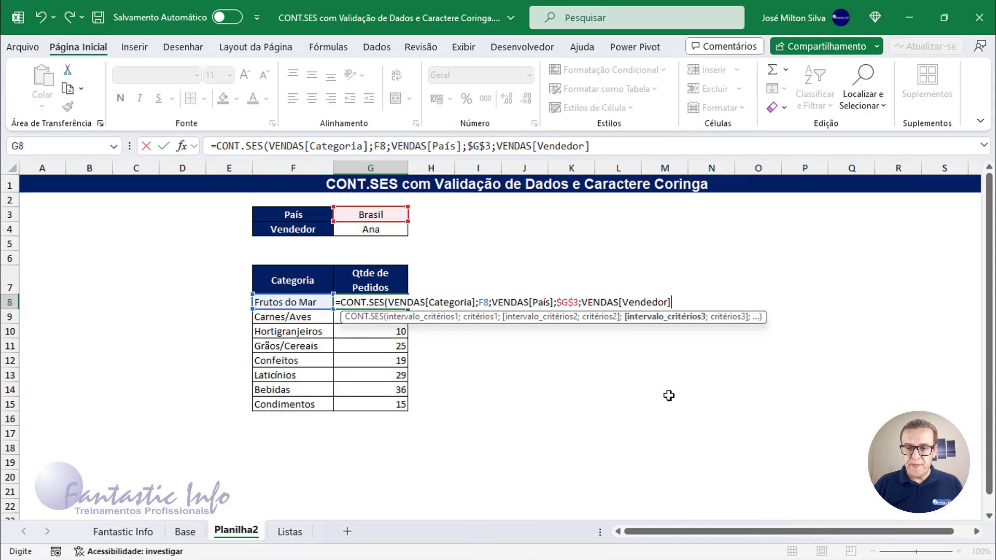
{"action": "type", "text": ";"}
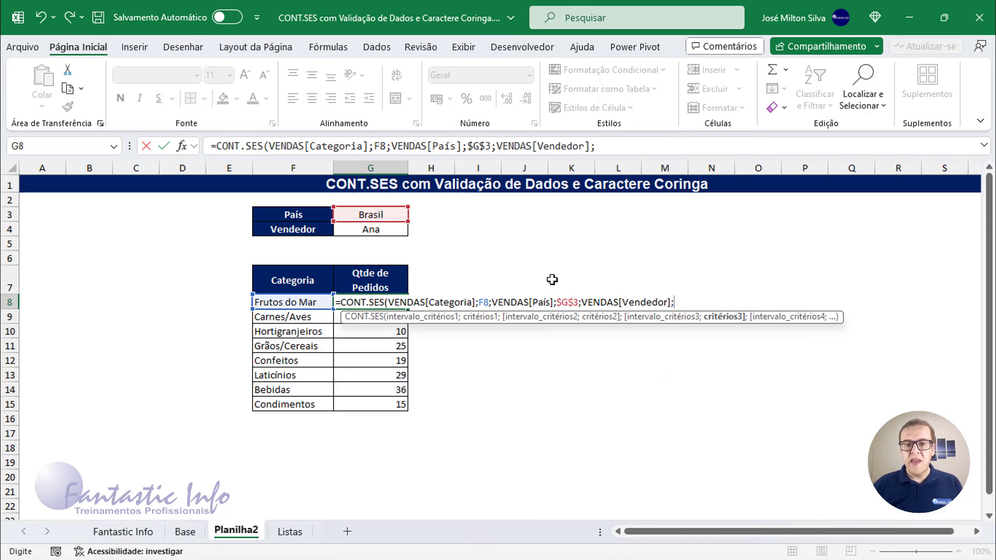
{"action": "left_click", "coordinate": [390, 231]}
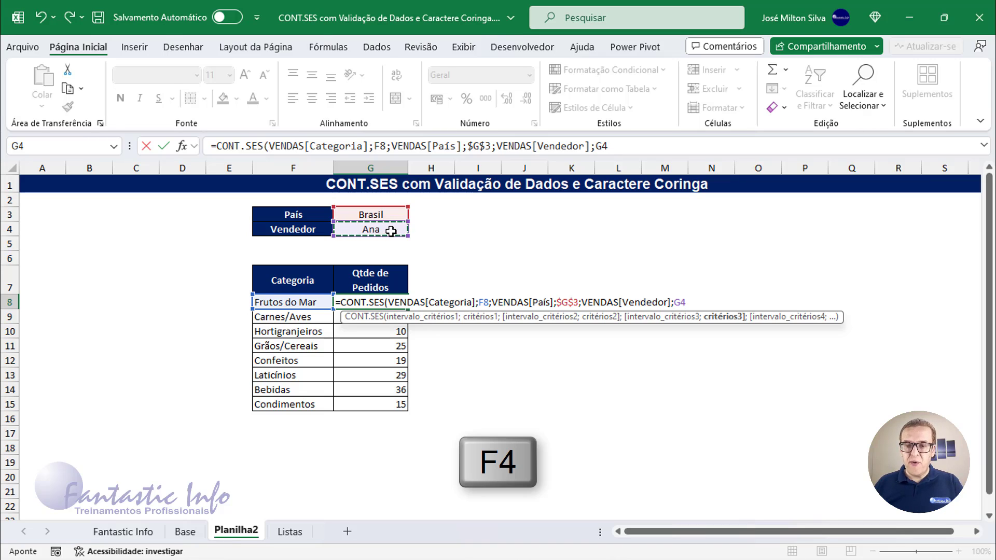
{"action": "key", "text": "F4"}
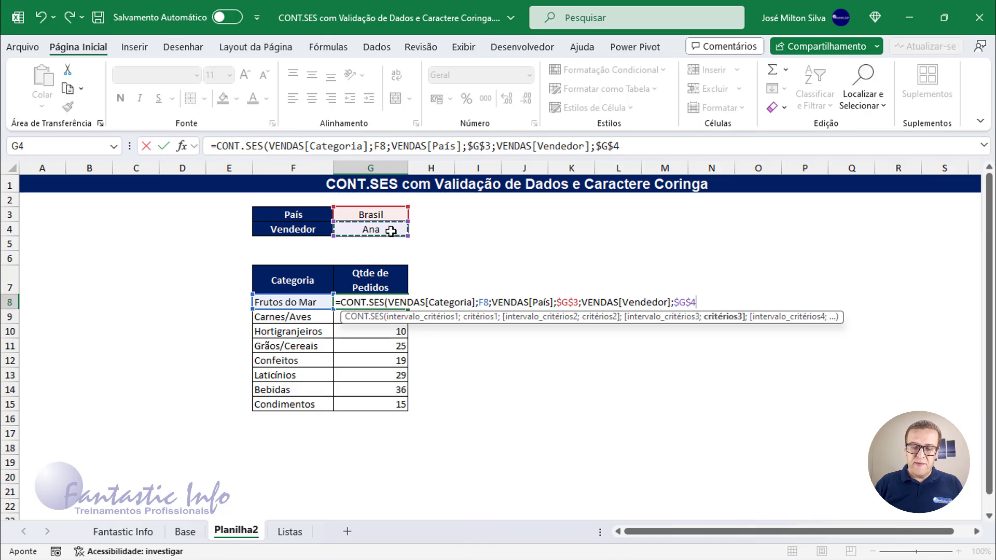
{"action": "type", "text": ")"}
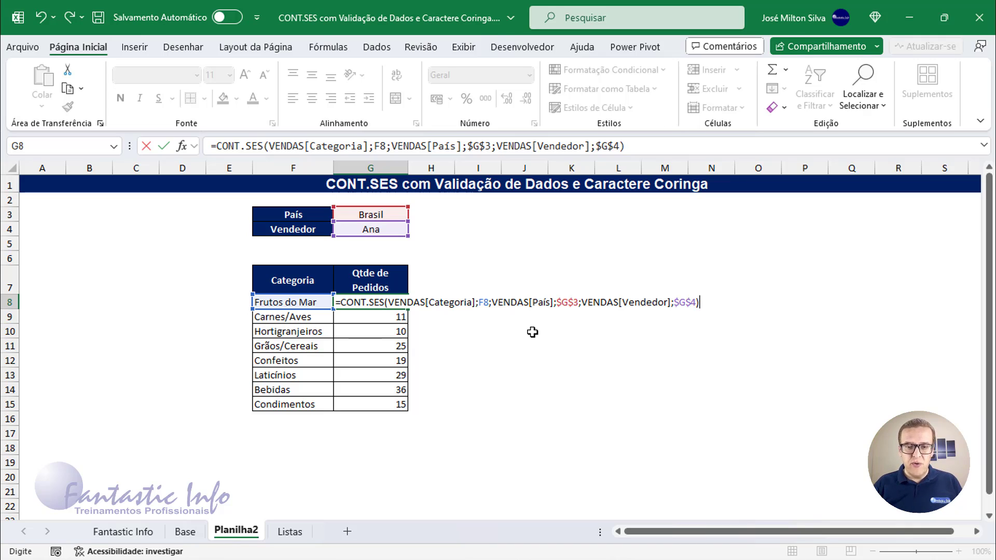
- Confirm the three-criteria CONT.SES formula in G8 and fill it down the Qtde de Pedidos column through G15
{"action": "key", "text": "Return"}
{"action": "left_click", "coordinate": [393, 303]}
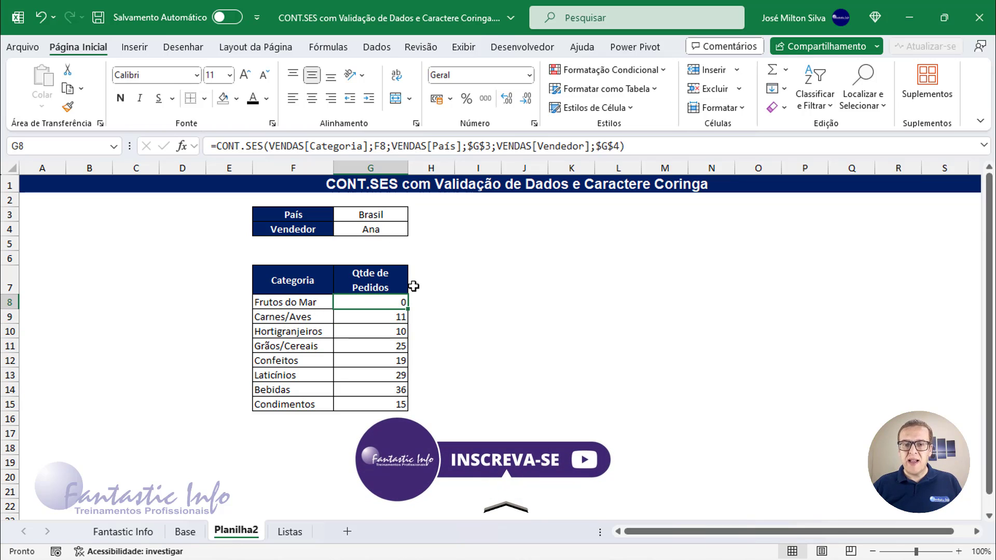
{"action": "left_click_drag", "start_coordinate": [408, 309], "coordinate": [408, 407]}
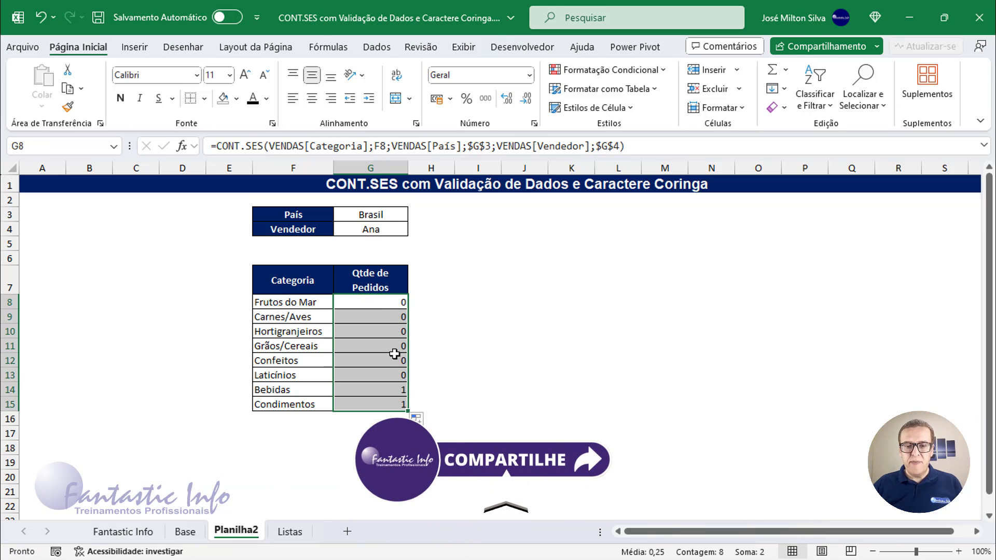
{"action": "left_click_drag", "start_coordinate": [344, 386], "coordinate": [289, 405]}
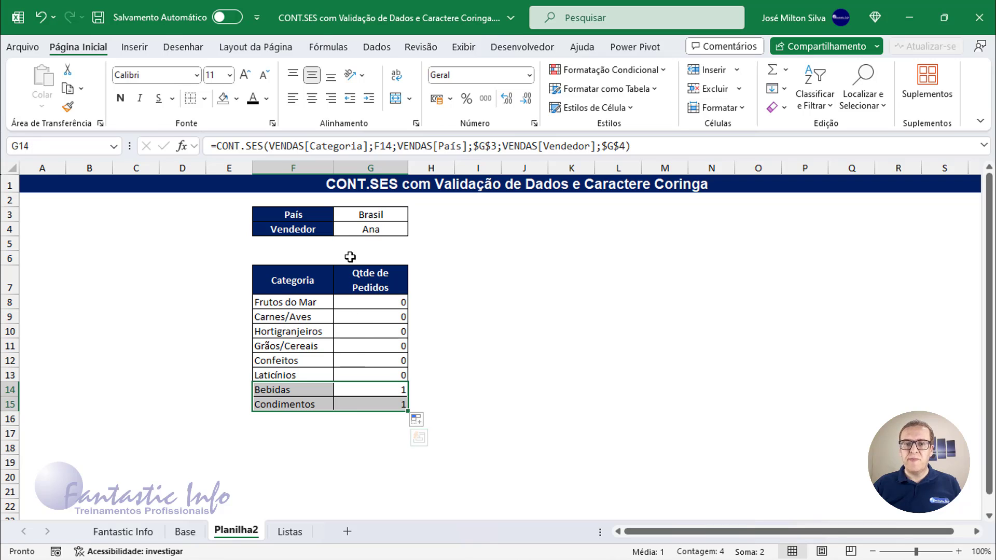
- Set the País criterion in G3 to Alemanha
{"action": "left_click", "coordinate": [378, 221]}
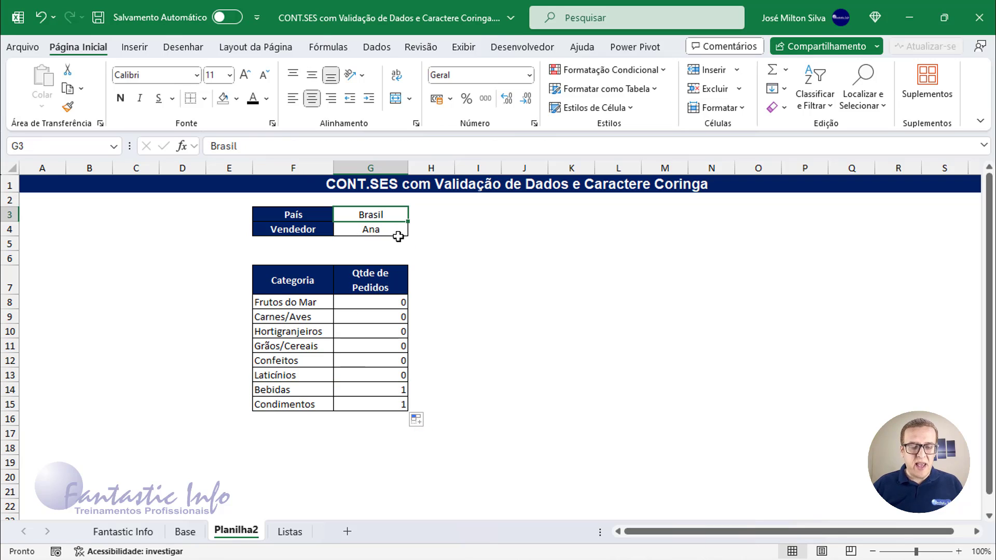
{"action": "type", "text": "aLEMANHA"}
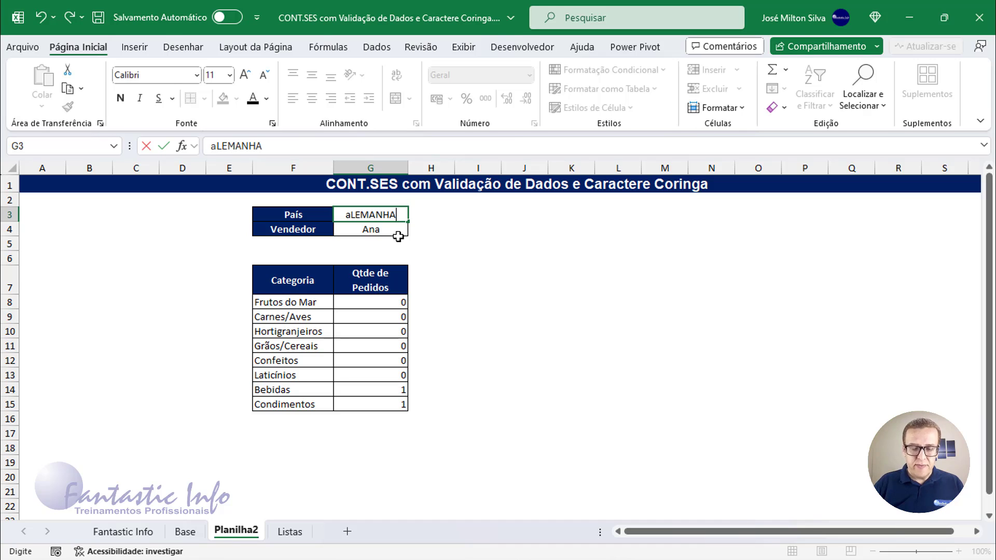
{"action": "key", "text": "Return"}
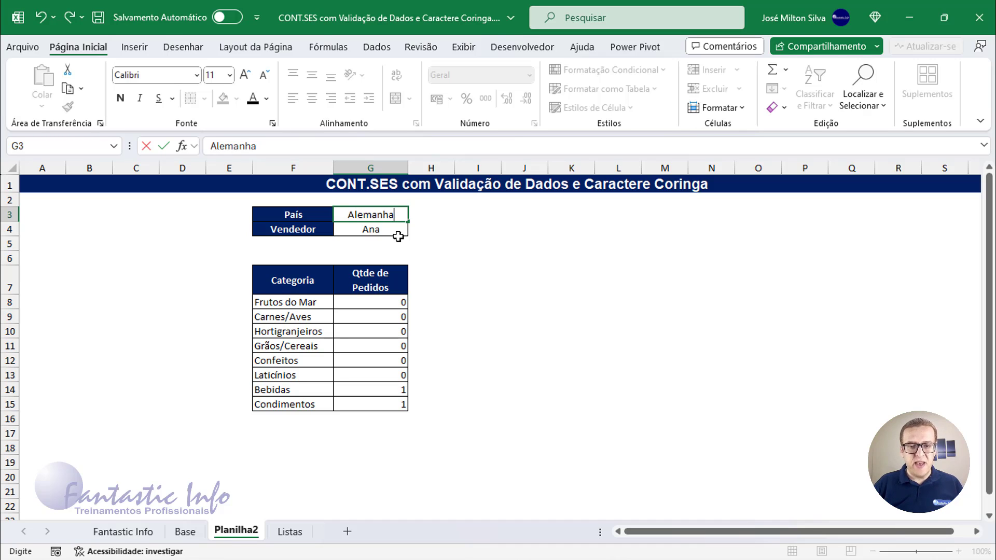
{"action": "key", "text": "Return"}
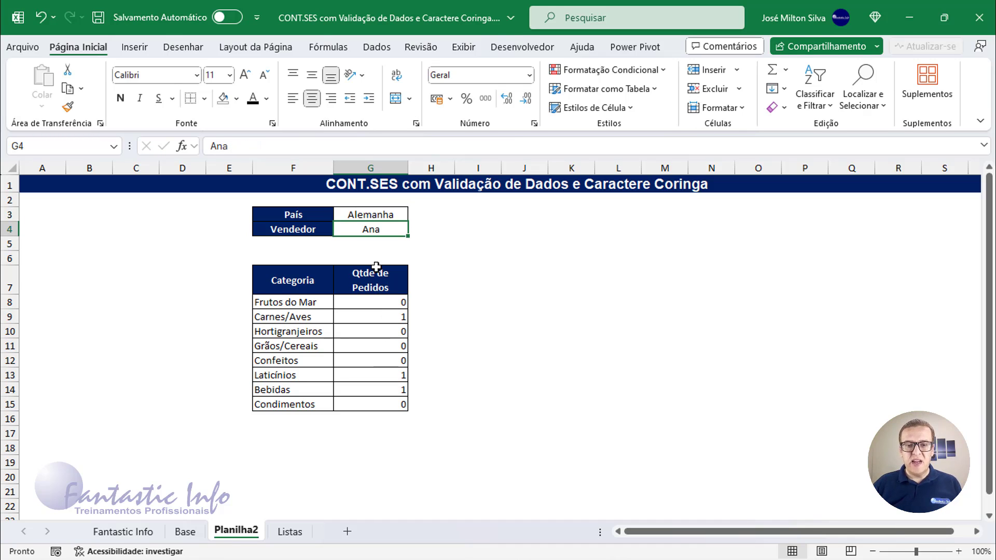
- Replace the Vendedor criterion in G4 with two other sellers' first names in turn, to test the counts
{"action": "type", "text": "André"}
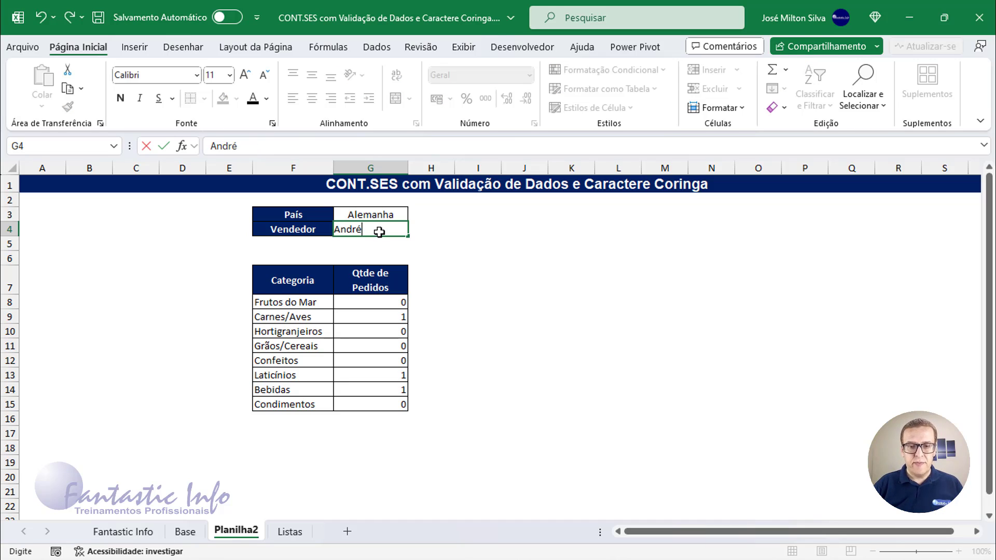
{"action": "key", "text": "Return"}
{"action": "left_click", "coordinate": [373, 227]}
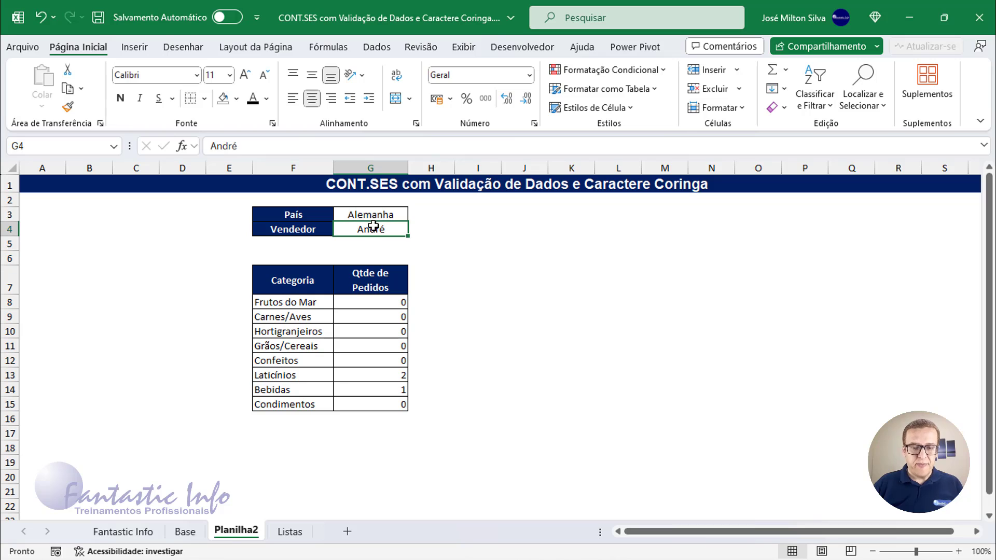
{"action": "type", "text": "Nancy"}
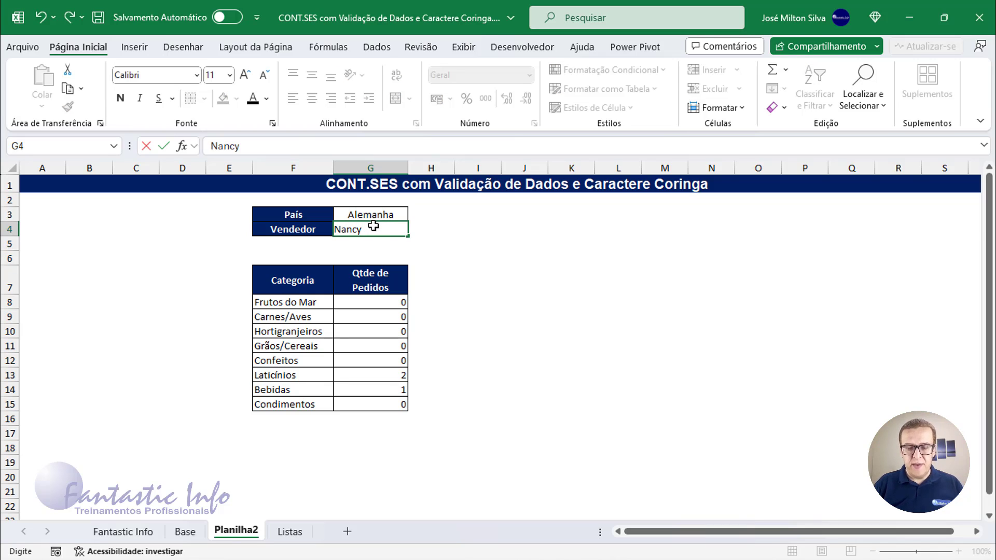
{"action": "key", "text": "Return"}
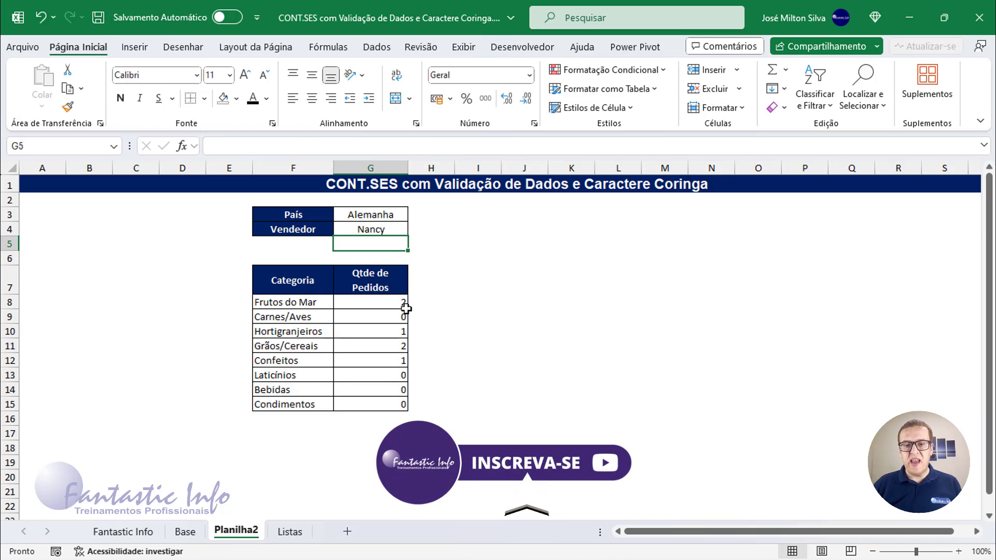
- Examine the country list in A2:A22 and the seller list in C2:C10 on the Listas sheet
{"action": "left_click", "coordinate": [372, 215]}
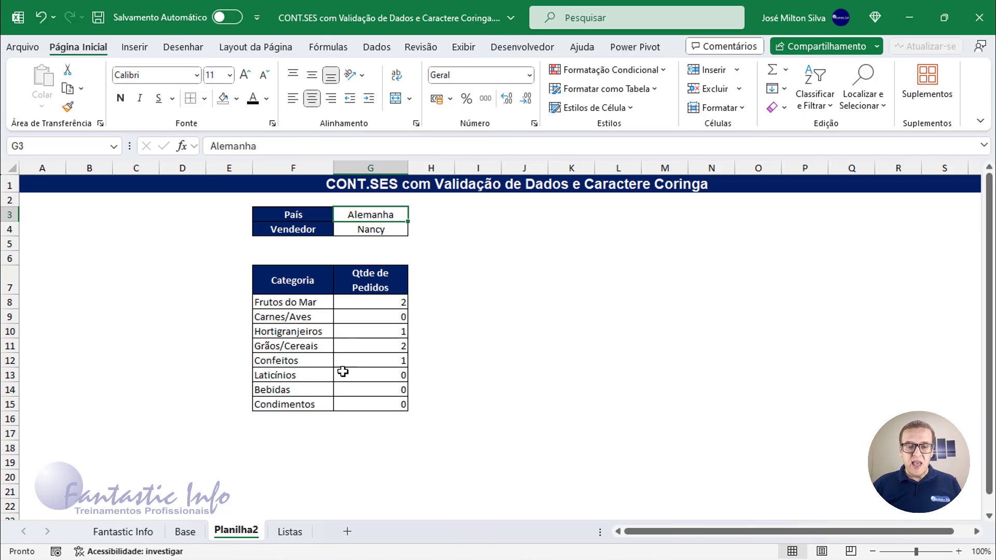
{"action": "left_click", "coordinate": [292, 533]}
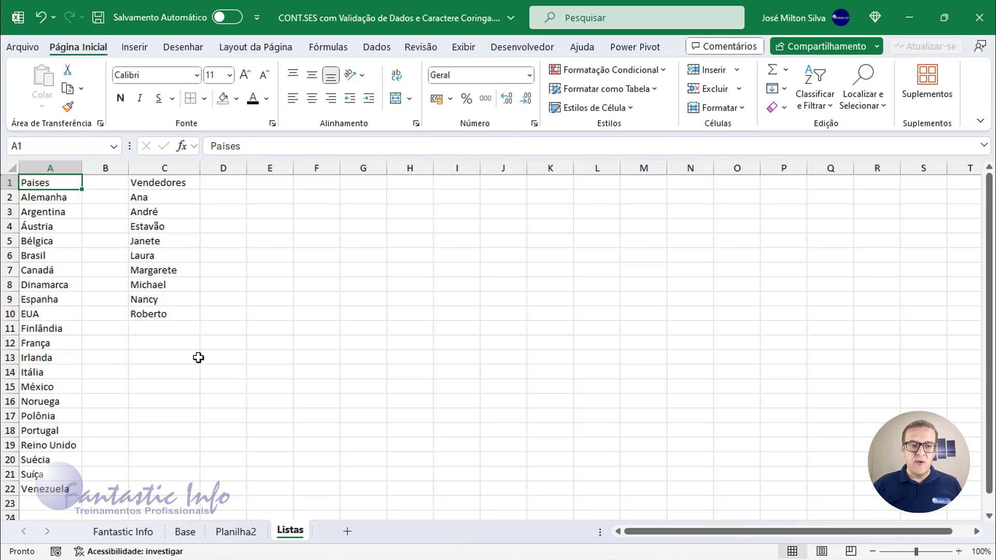
{"action": "left_click_drag", "start_coordinate": [62, 197], "coordinate": [55, 485]}
{"action": "left_click_drag", "start_coordinate": [155, 202], "coordinate": [151, 311]}
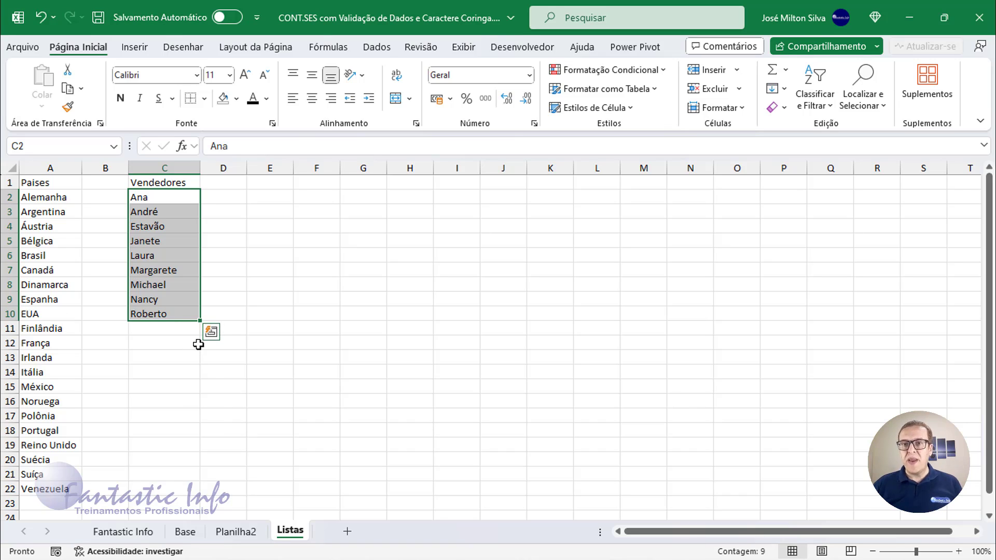
- Add Lista data validation to the País cell G3 on Planilha2, with =Listas!$A$2:$A$22 as its source
{"action": "left_click", "coordinate": [236, 532]}
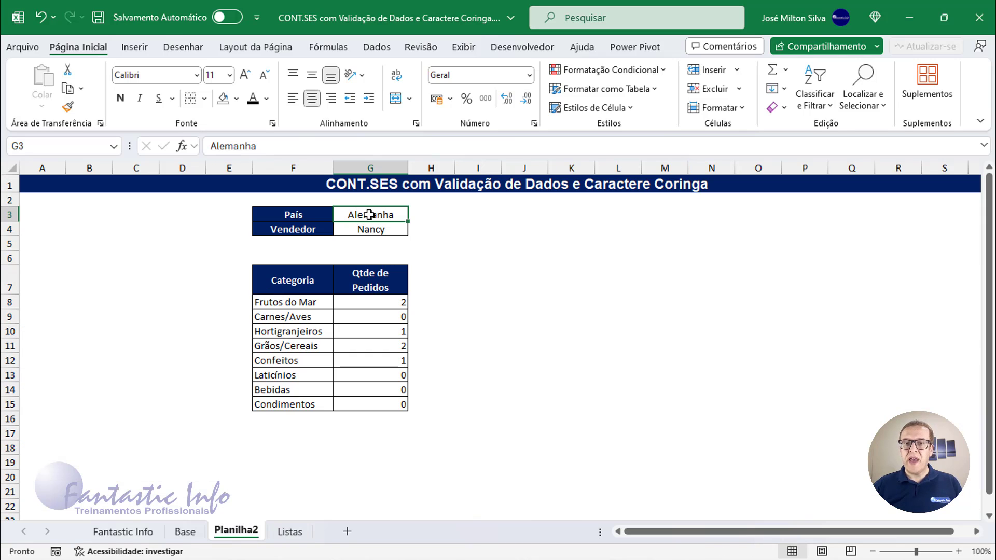
{"action": "left_click", "coordinate": [386, 56]}
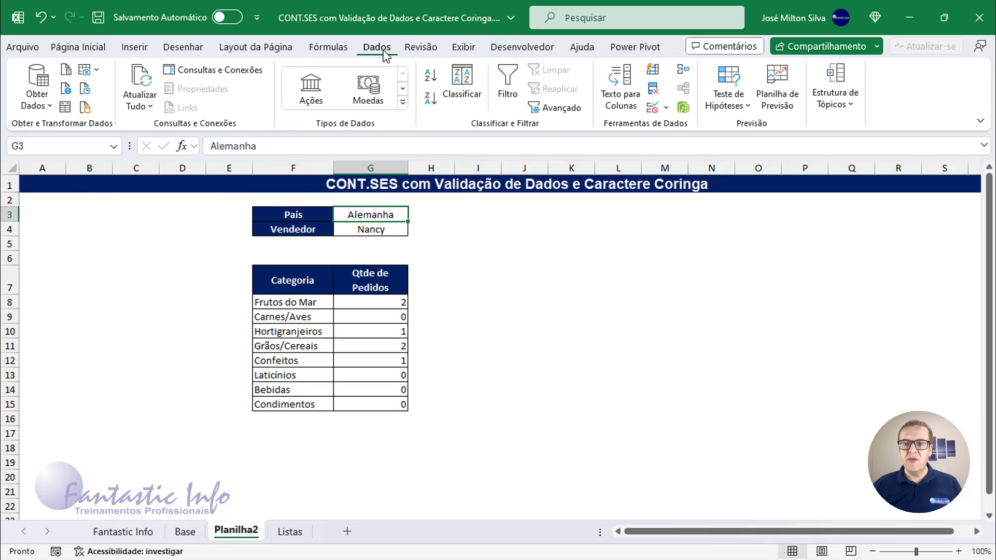
{"action": "left_click", "coordinate": [653, 109]}
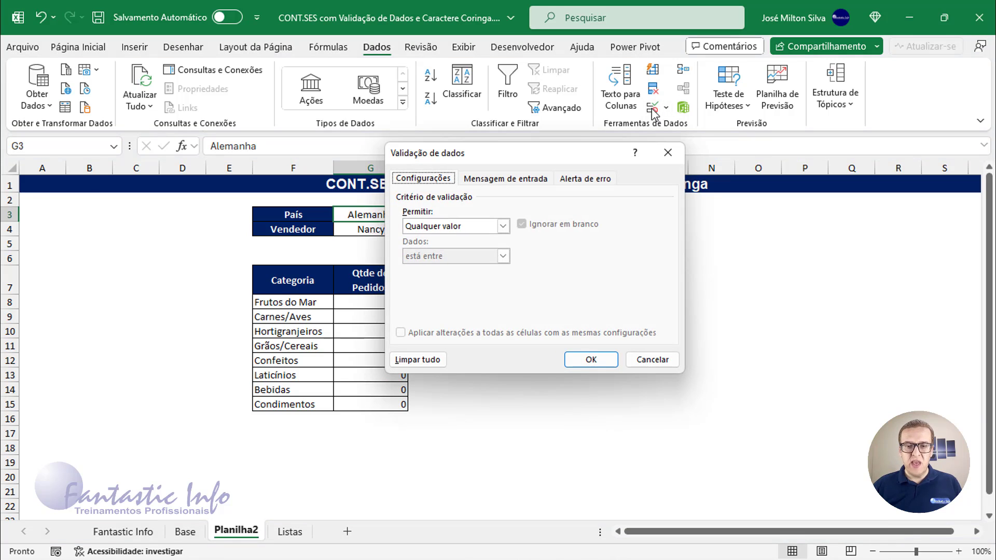
{"action": "left_click", "coordinate": [441, 227]}
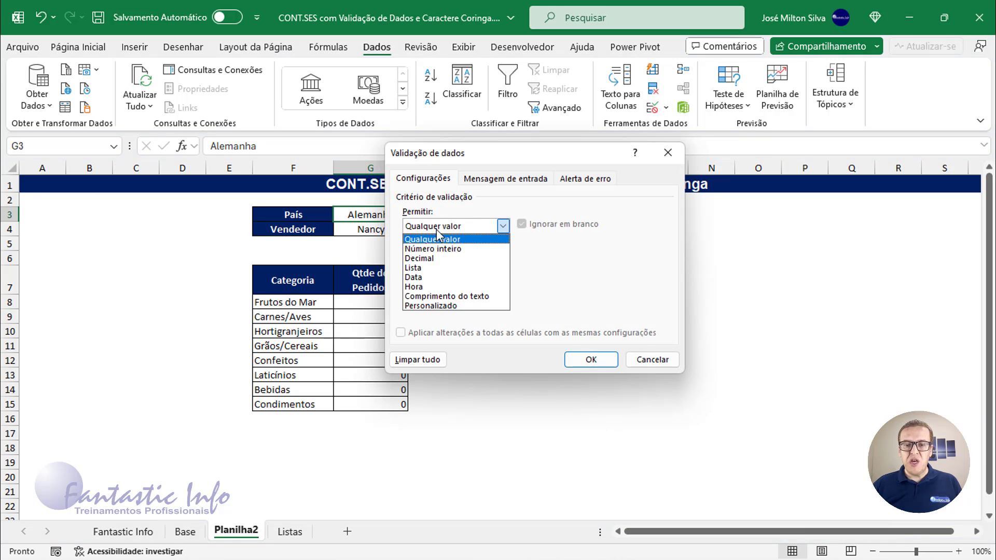
{"action": "left_click", "coordinate": [432, 269]}
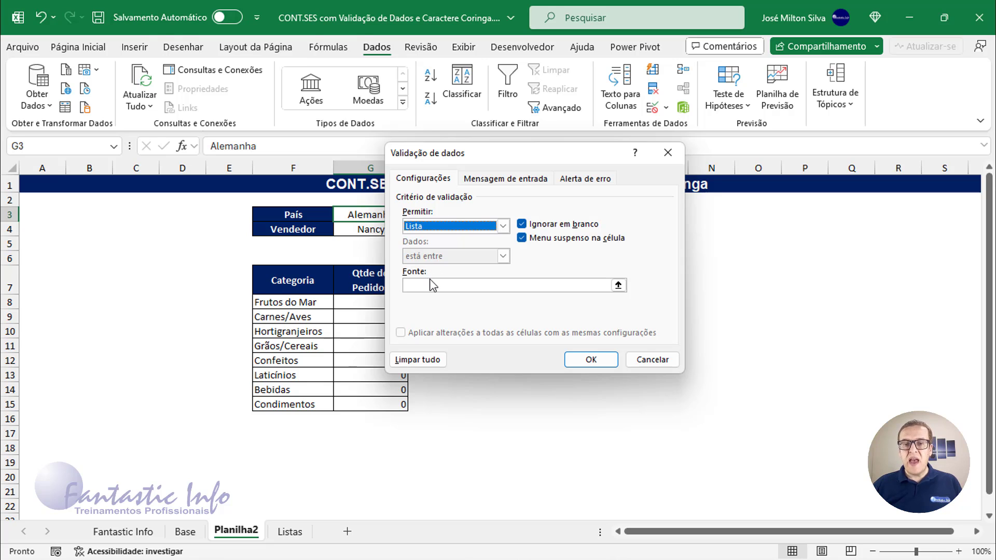
{"action": "left_click", "coordinate": [425, 285]}
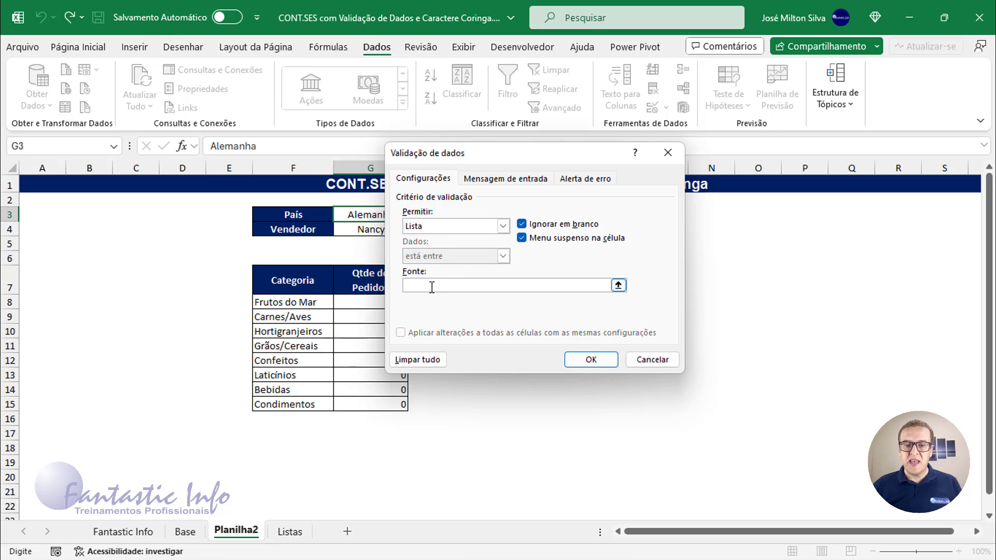
{"action": "left_click", "coordinate": [290, 531]}
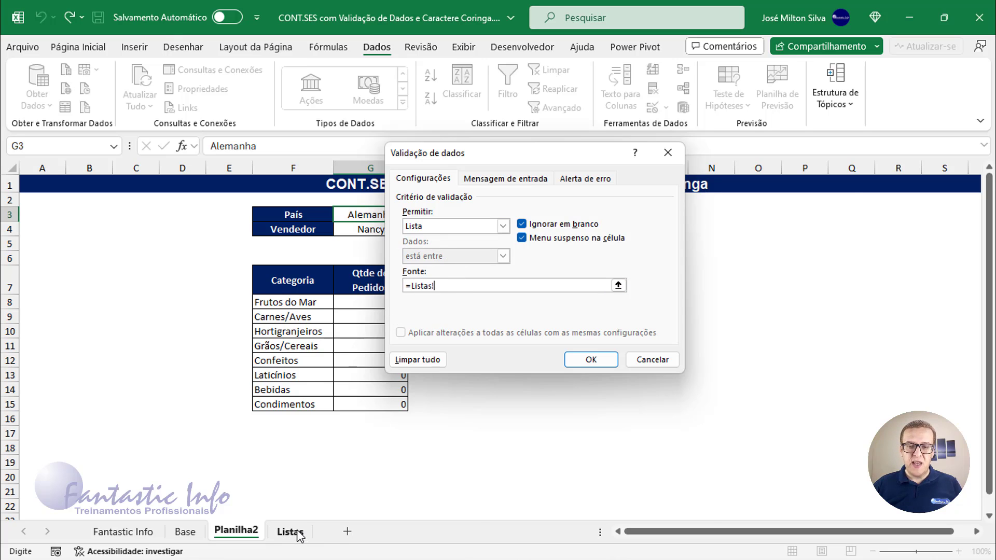
{"action": "left_click_drag", "start_coordinate": [62, 199], "coordinate": [54, 486]}
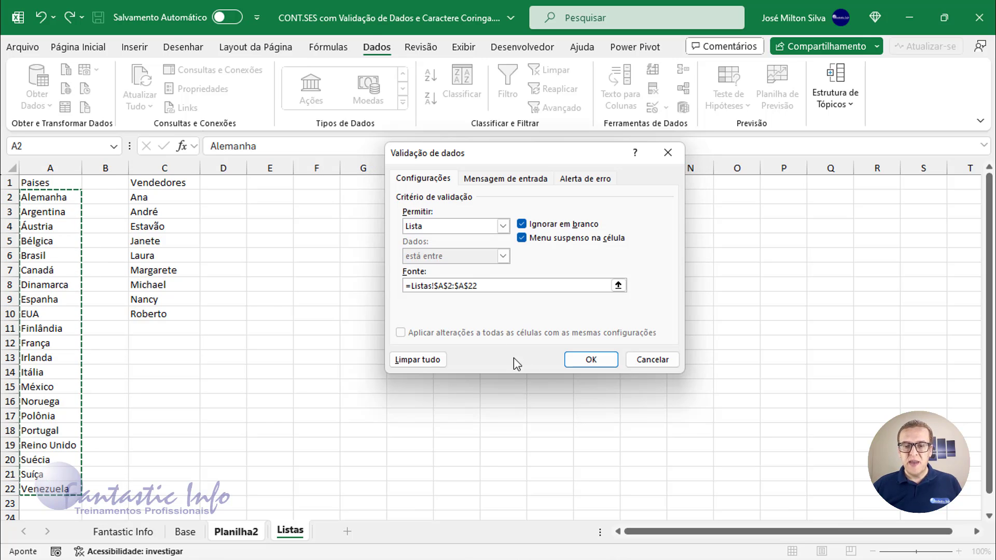
{"action": "left_click", "coordinate": [590, 366]}
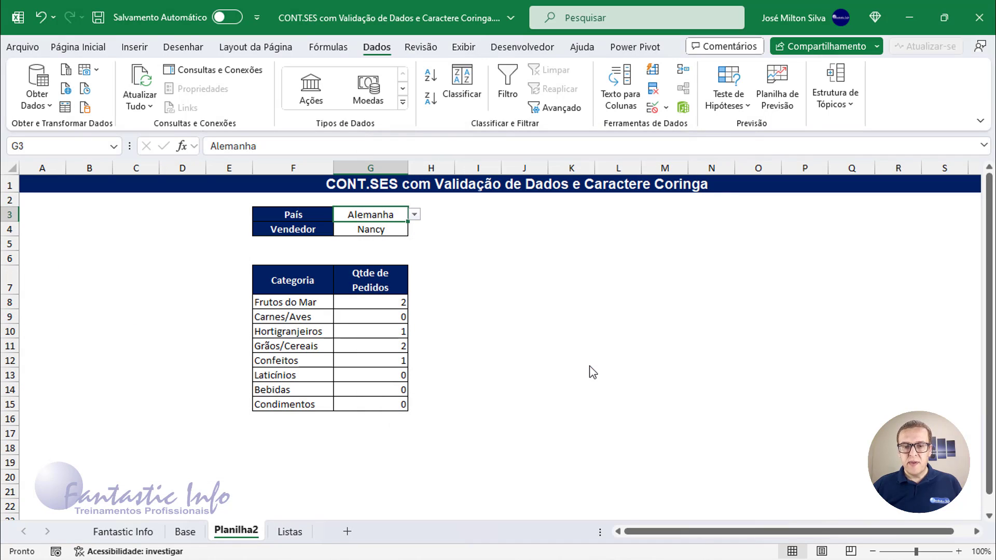
- Test the País dropdown in G3 by choosing several countries, including Bélgica, EUA, Canadá and Espanha, and finish with Alemanha
{"action": "left_click", "coordinate": [414, 214]}
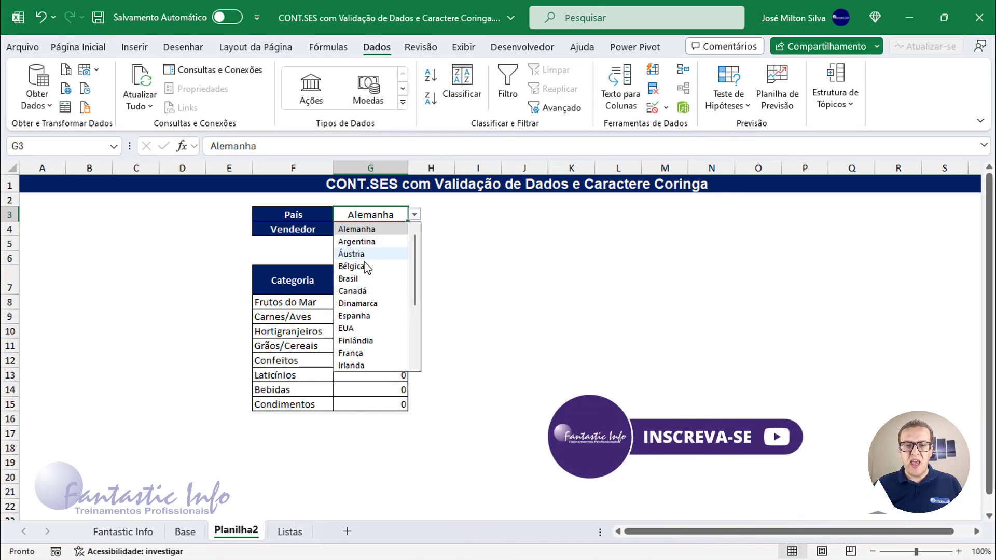
{"action": "left_click", "coordinate": [366, 266]}
{"action": "left_click", "coordinate": [415, 215]}
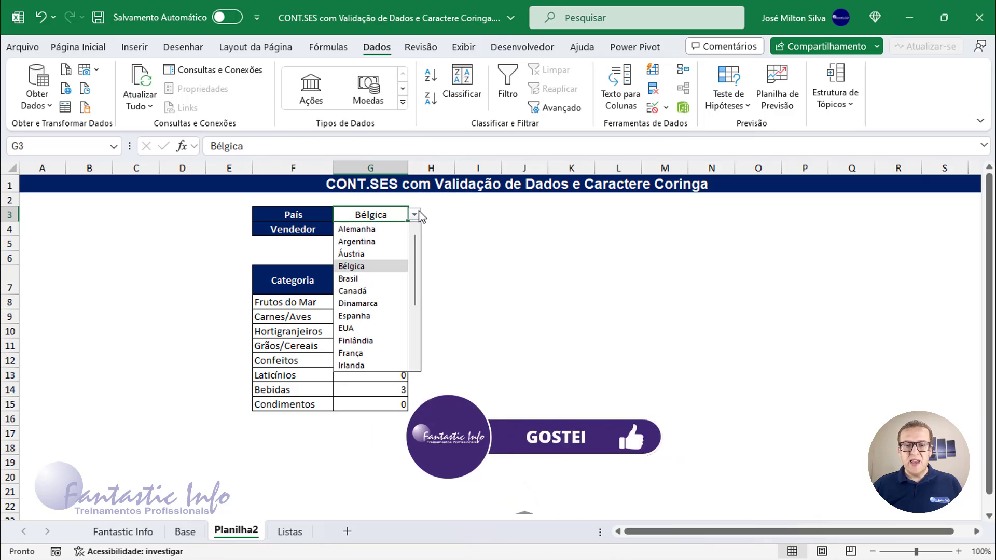
{"action": "left_click", "coordinate": [363, 327]}
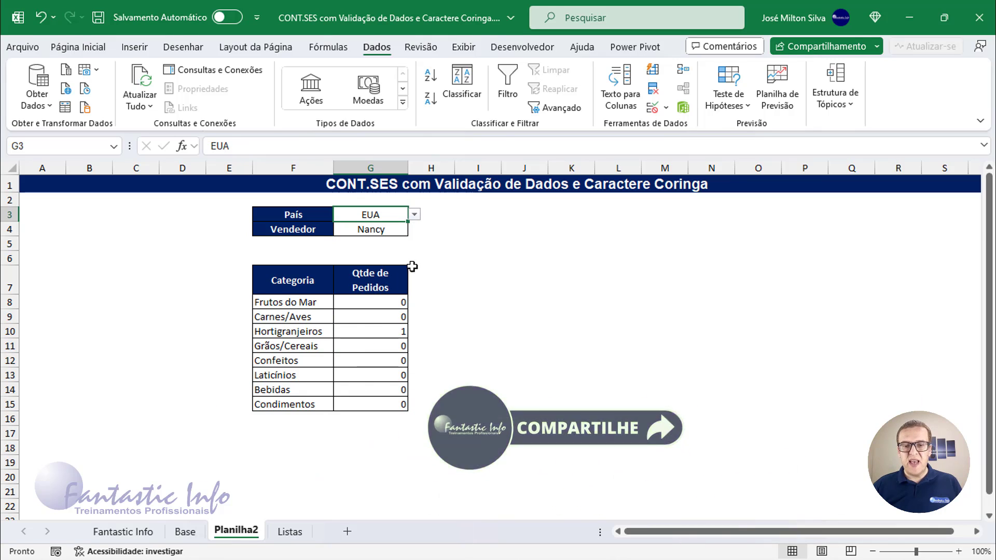
{"action": "left_click", "coordinate": [414, 214]}
{"action": "left_click", "coordinate": [363, 291]}
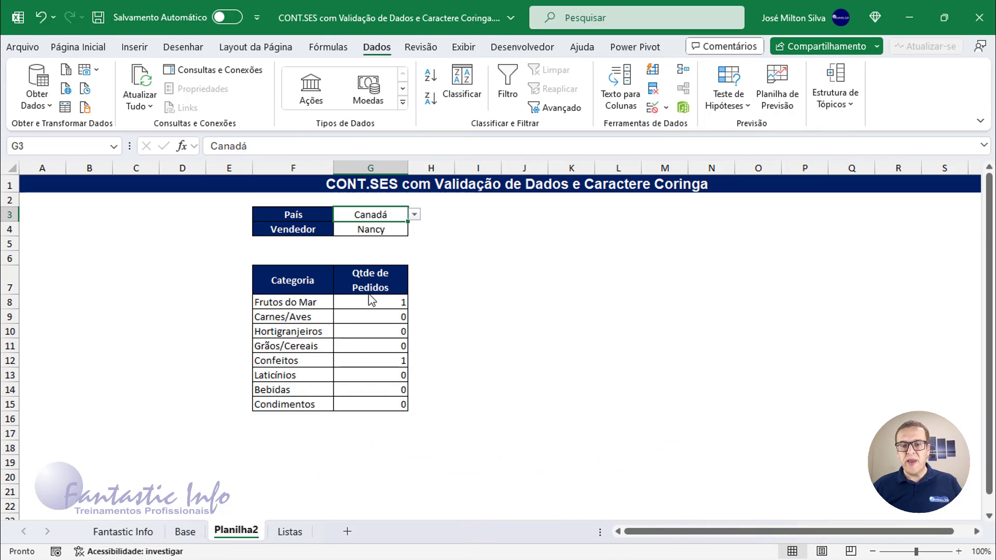
{"action": "left_click", "coordinate": [414, 214]}
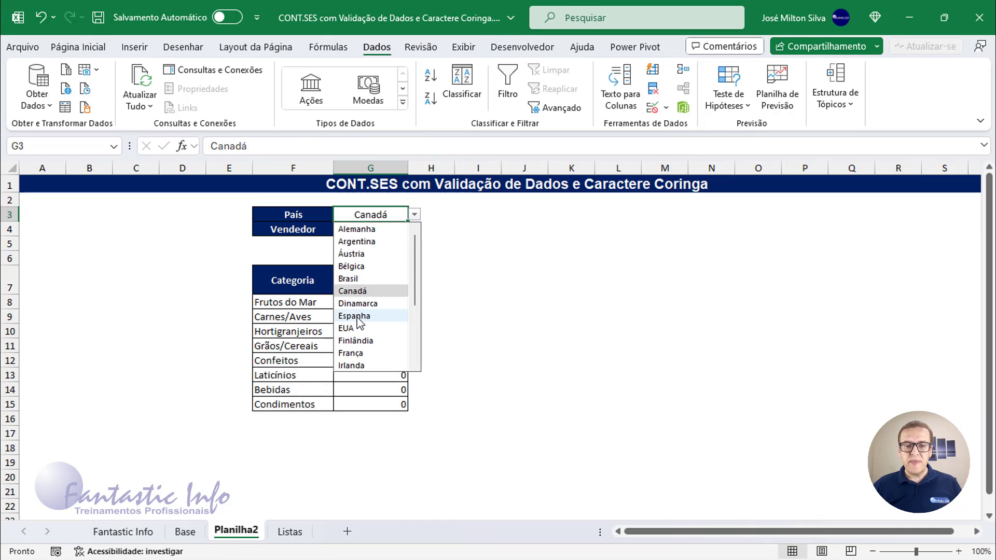
{"action": "left_click", "coordinate": [360, 315]}
{"action": "left_click", "coordinate": [415, 214]}
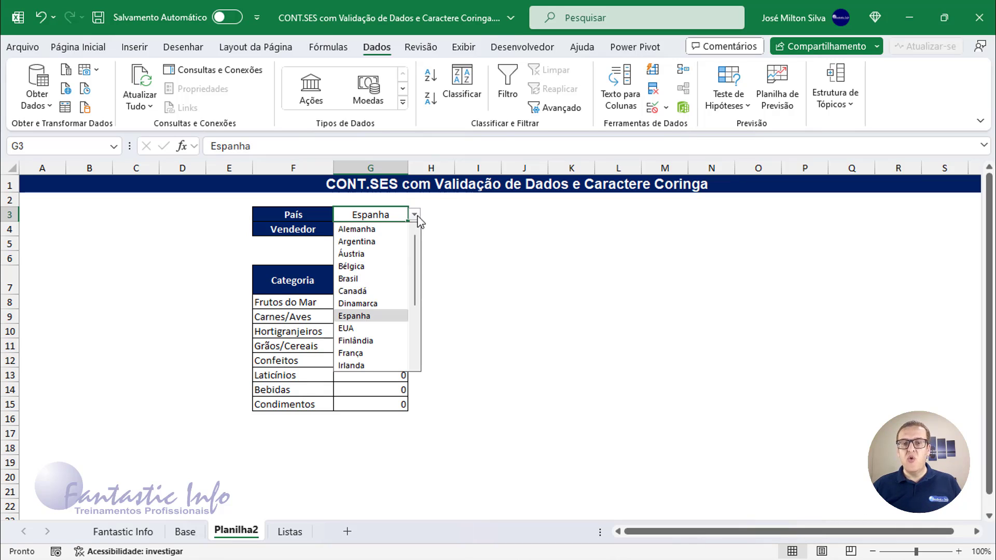
{"action": "left_click", "coordinate": [370, 242]}
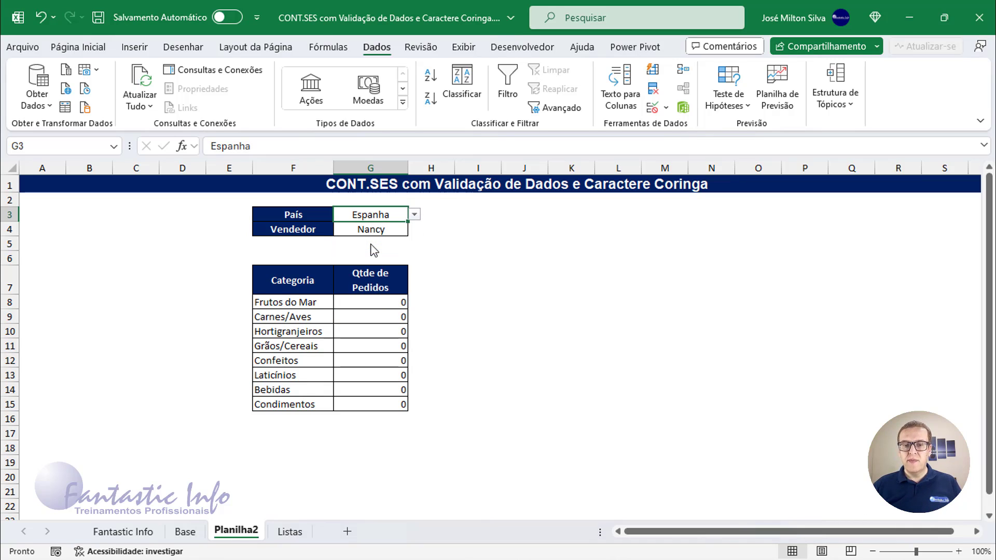
{"action": "left_click", "coordinate": [415, 215]}
{"action": "left_click", "coordinate": [381, 230]}
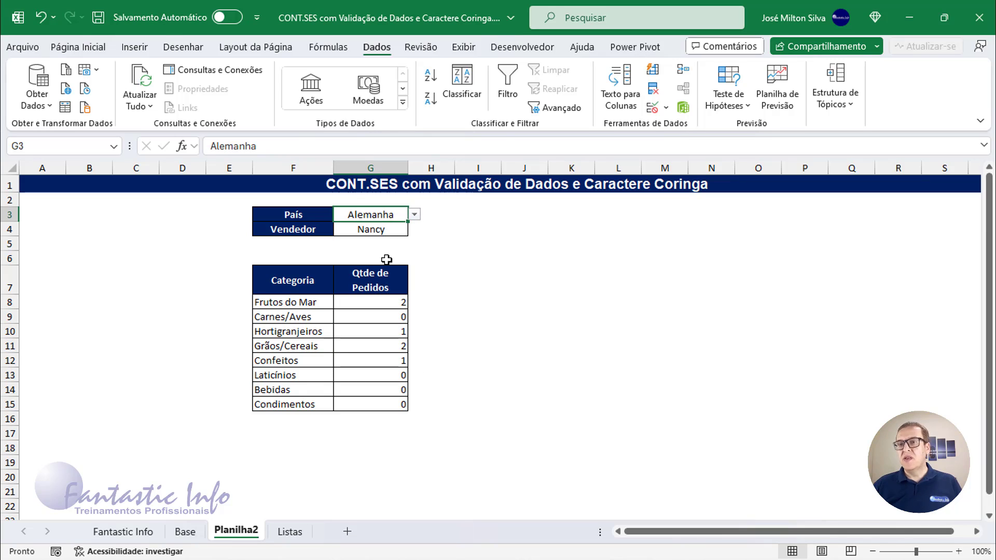
- Add Lista data validation to the Vendedor cell G4 on Planilha2, with =Listas!$C$2:$C$10 as its source
{"action": "left_click", "coordinate": [383, 232]}
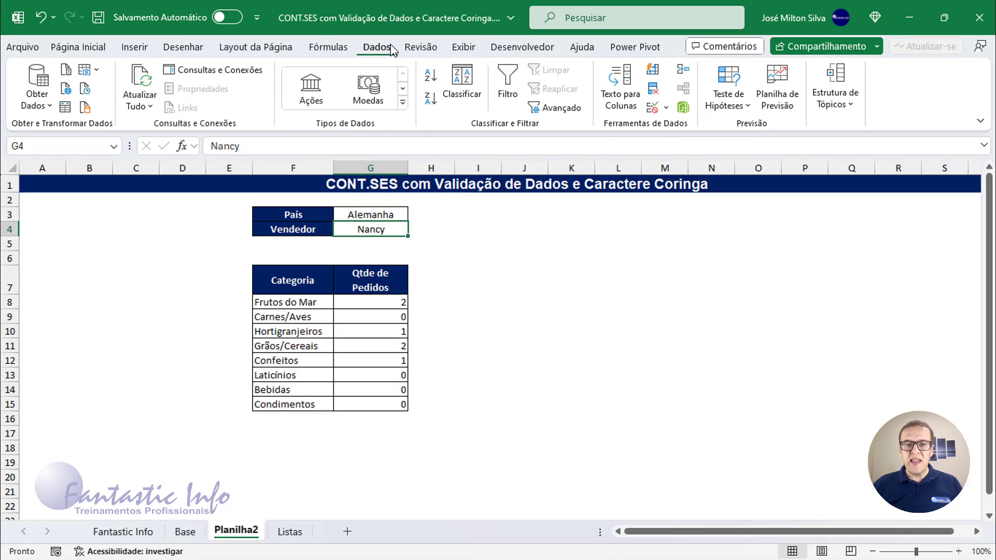
{"action": "left_click", "coordinate": [666, 108]}
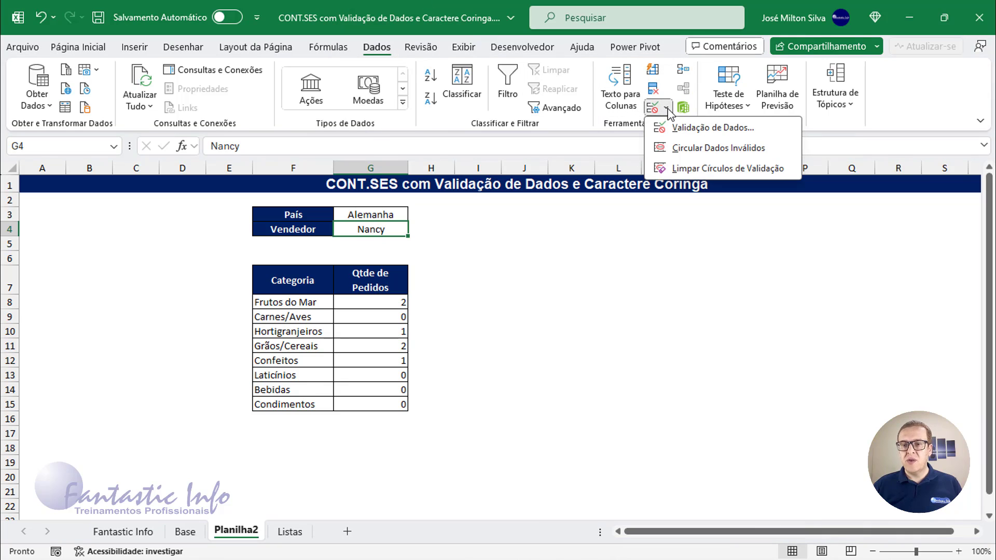
{"action": "left_click", "coordinate": [687, 129]}
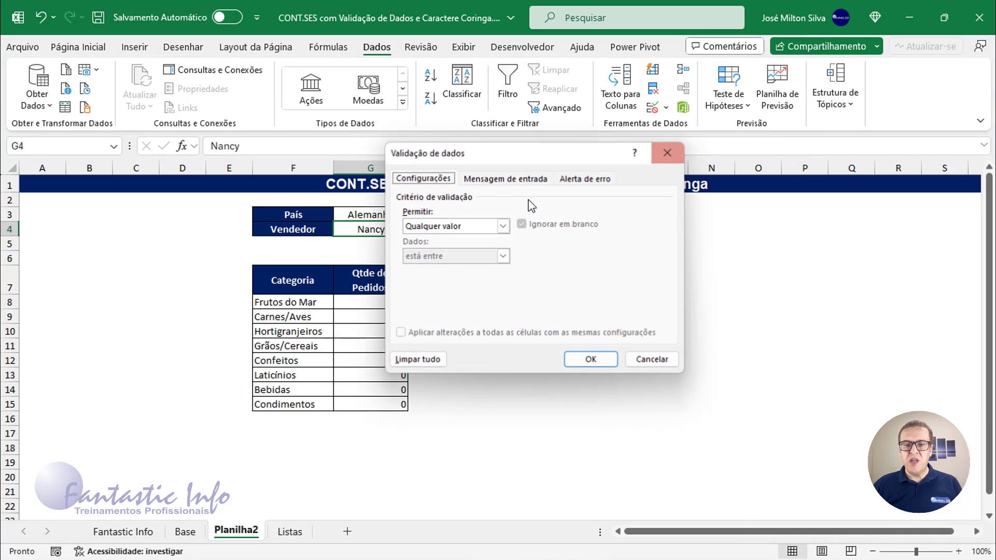
{"action": "left_click", "coordinate": [467, 225]}
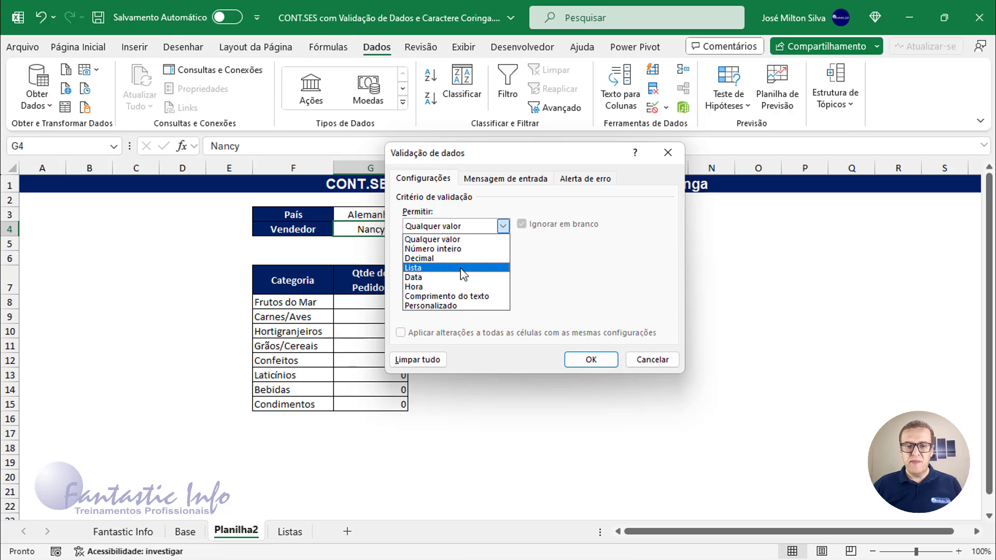
{"action": "left_click", "coordinate": [461, 268]}
{"action": "left_click", "coordinate": [451, 286]}
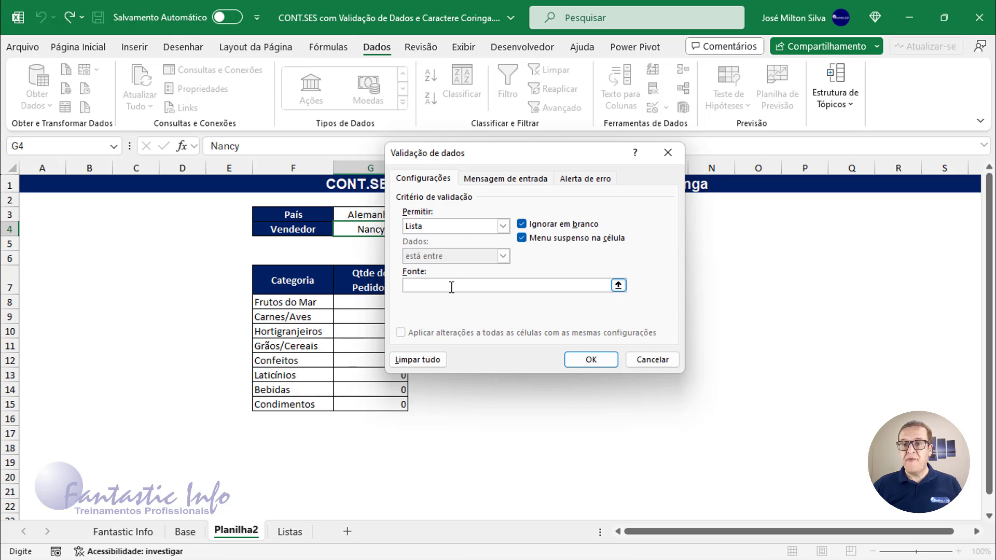
{"action": "left_click", "coordinate": [291, 531]}
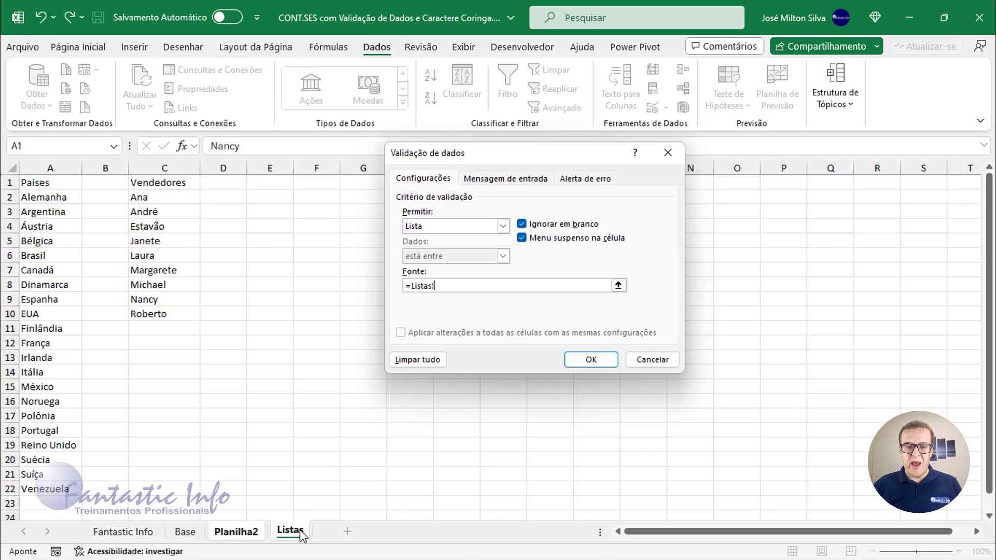
{"action": "left_click_drag", "start_coordinate": [155, 198], "coordinate": [153, 309]}
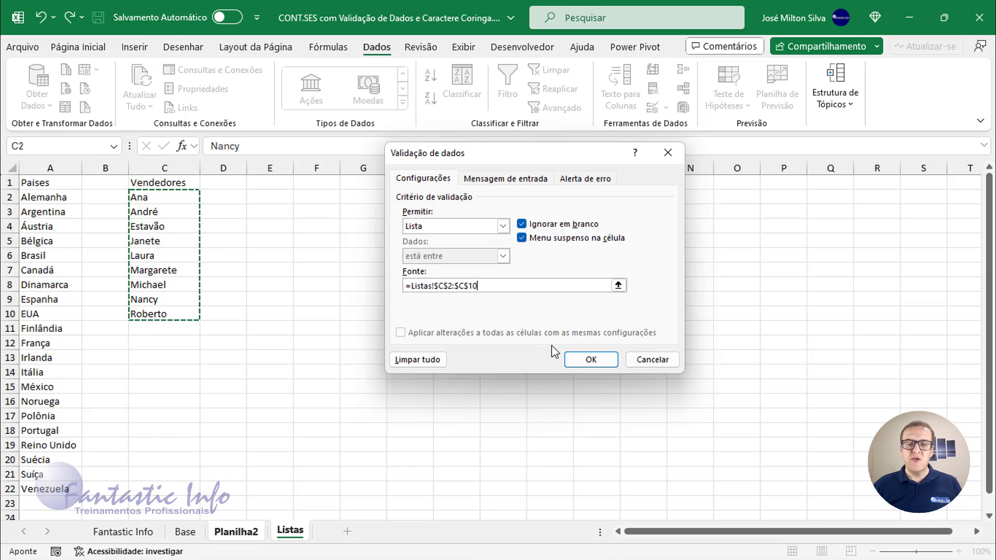
{"action": "left_click", "coordinate": [591, 360]}
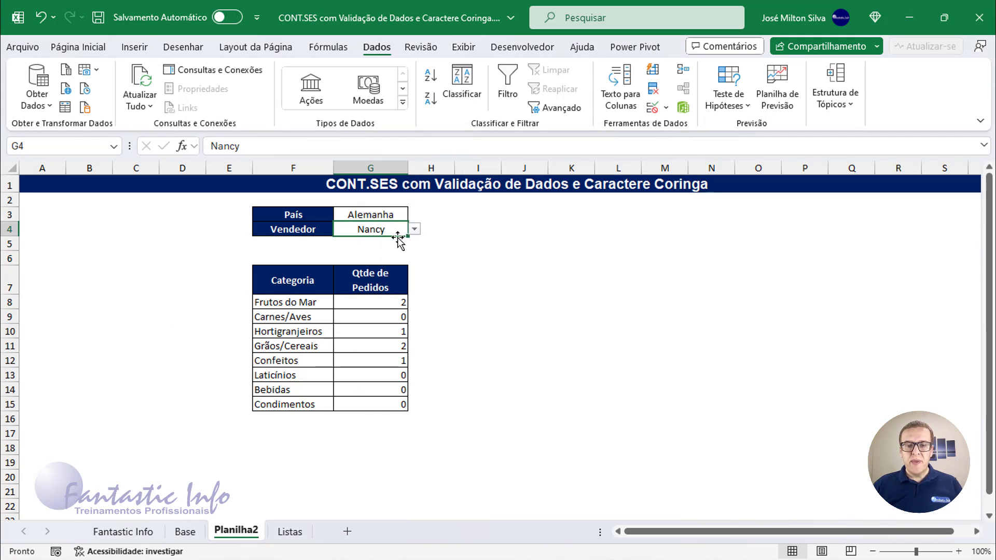
- Test the Vendedor dropdown in G4 by choosing two different sellers in turn
{"action": "left_click", "coordinate": [414, 230]}
{"action": "left_click", "coordinate": [365, 256]}
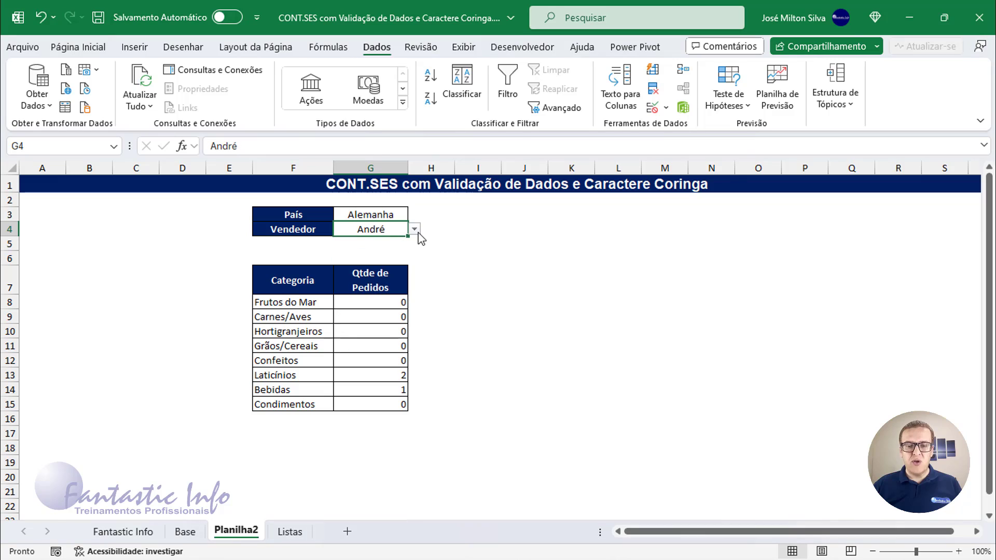
{"action": "left_click", "coordinate": [414, 230]}
{"action": "left_click", "coordinate": [367, 294]}
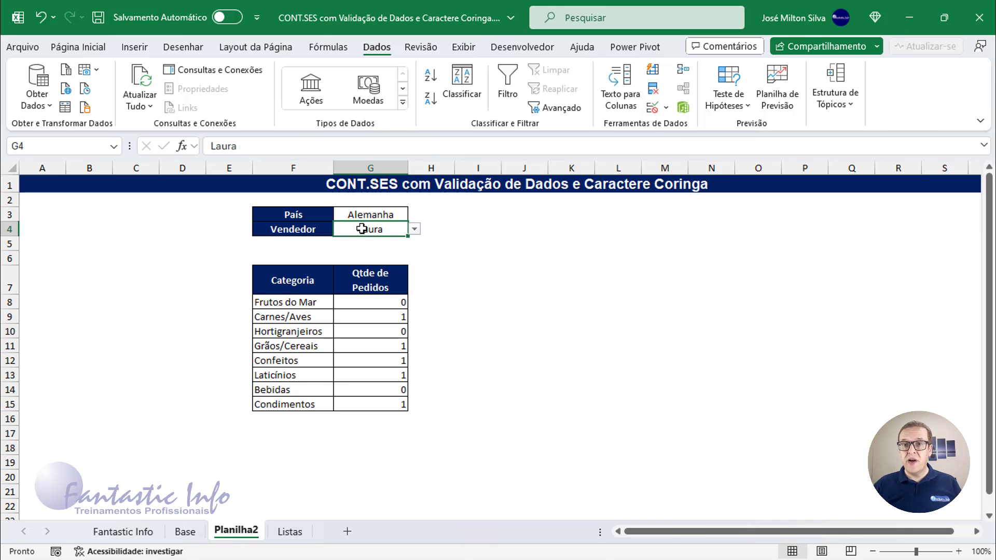
- Clear the Vendedor criterion in G4, leaving the País criterion in G3 filled
{"action": "left_click", "coordinate": [389, 215]}
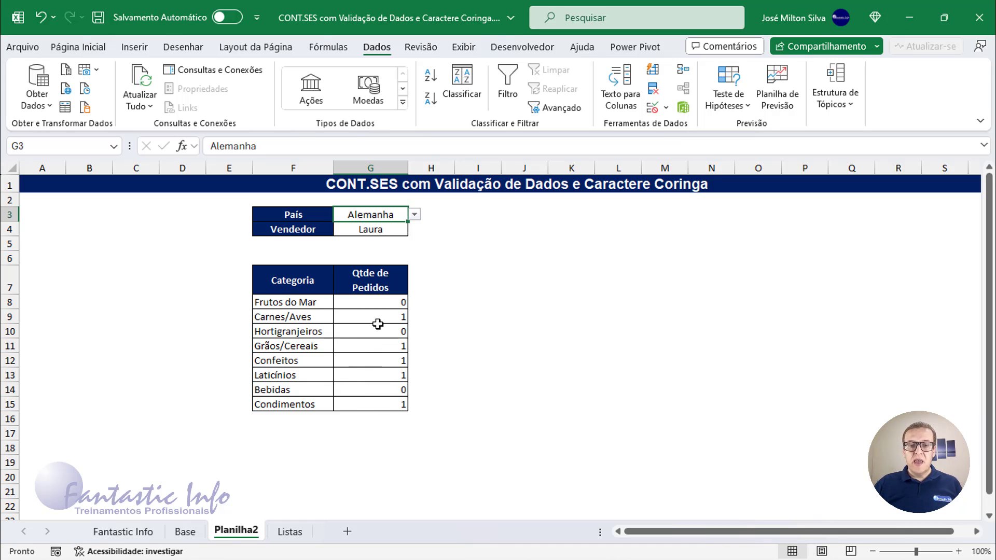
{"action": "left_click", "coordinate": [380, 228]}
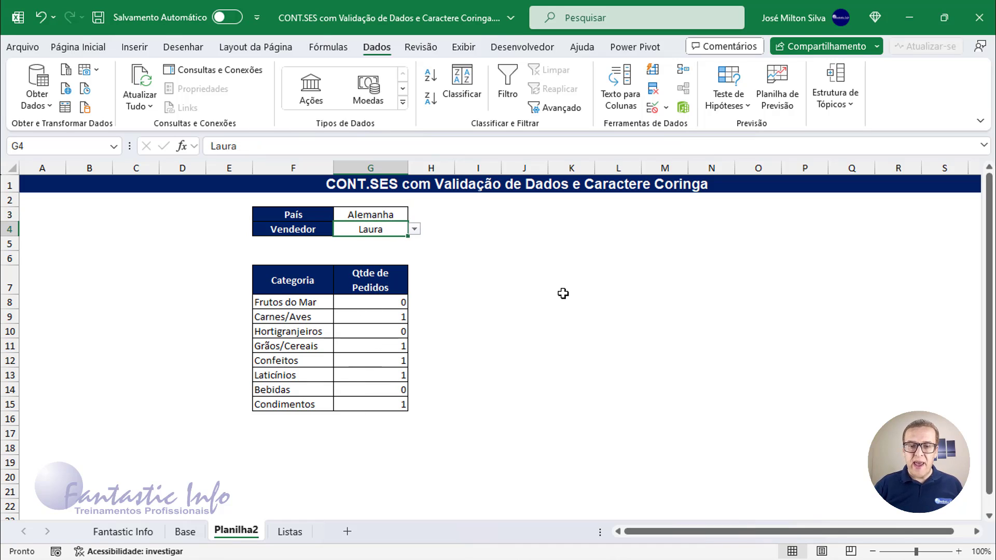
{"action": "key", "text": "Delete"}
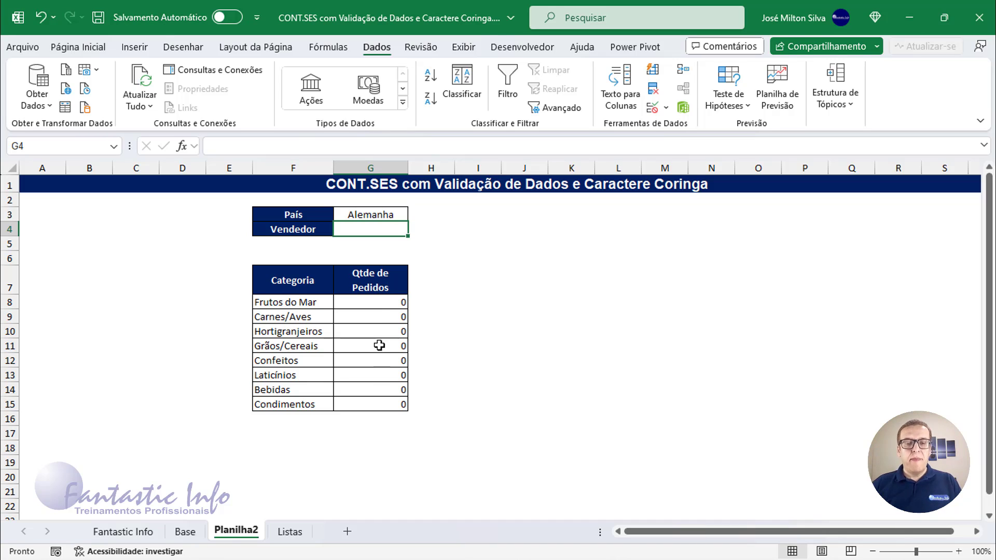
- Edit the CONT.SES formula in G8 so its País criterion reads $G$3&"*"
{"action": "left_click", "coordinate": [379, 302]}
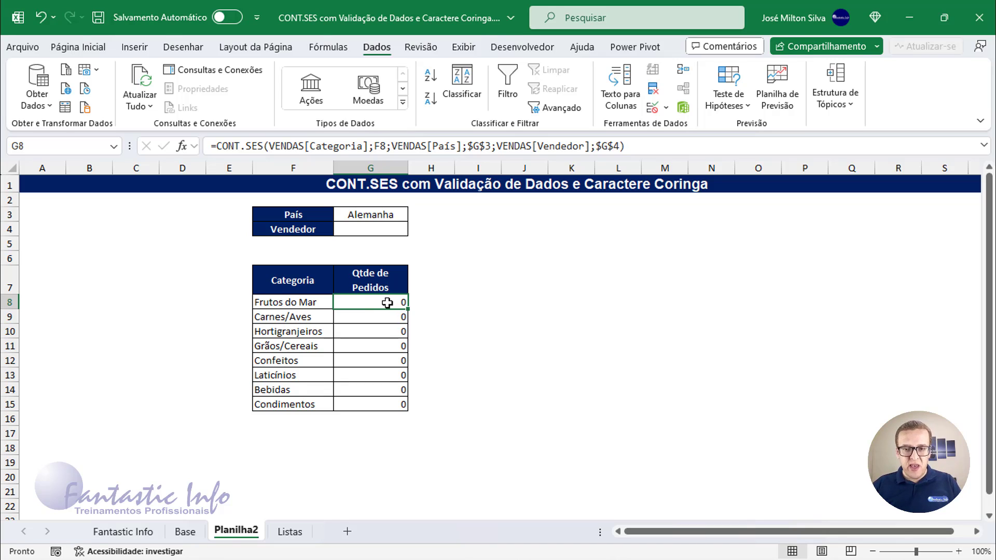
{"action": "double_click", "coordinate": [387, 302]}
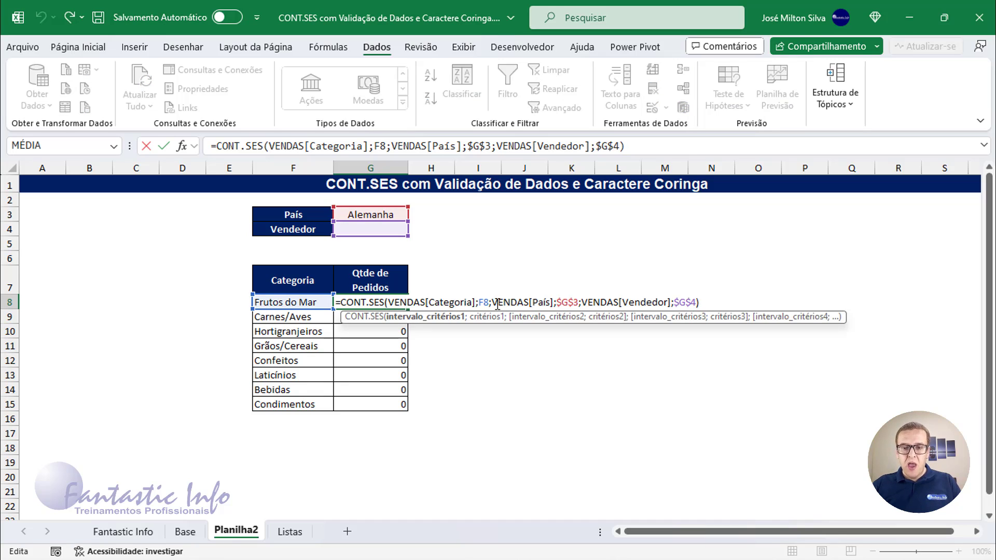
{"action": "left_click_drag", "start_coordinate": [493, 303], "coordinate": [579, 303]}
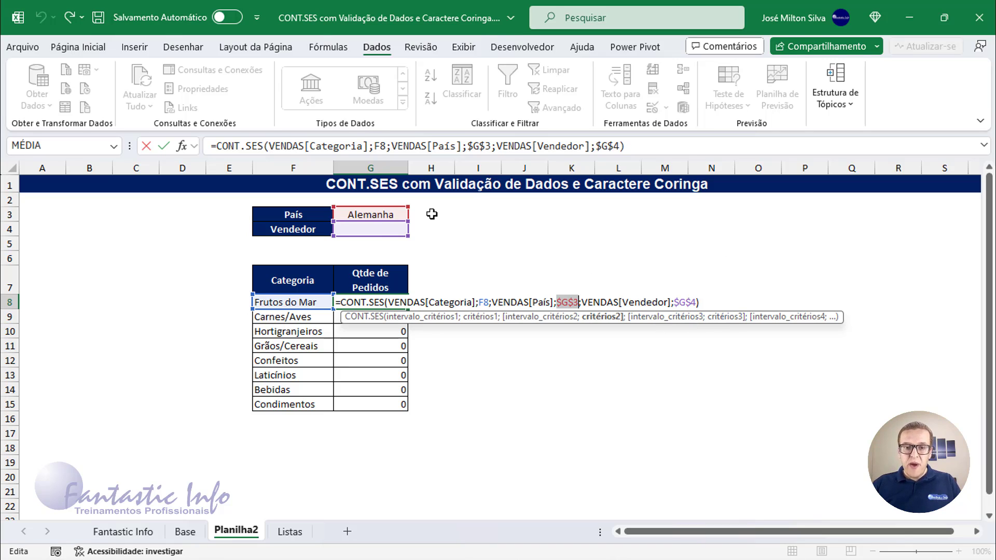
{"action": "left_click", "coordinate": [580, 302]}
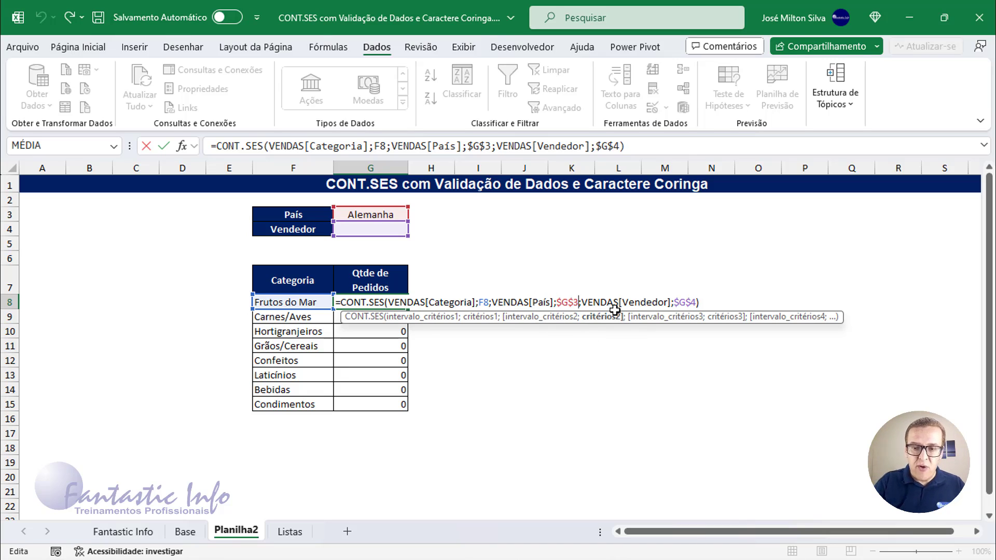
{"action": "type", "text": "&"}
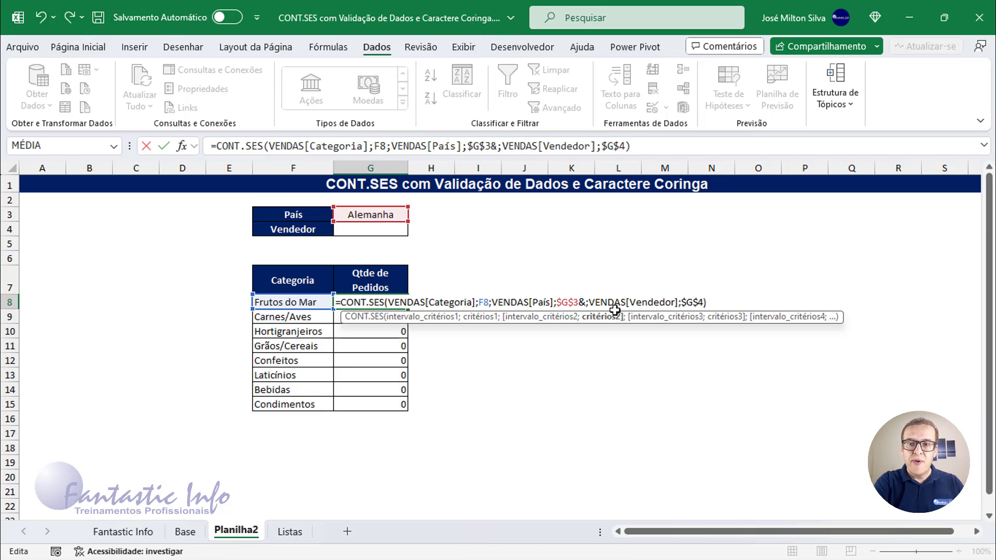
{"action": "type", "text": "\""}
{"action": "type", "text": "*\""}
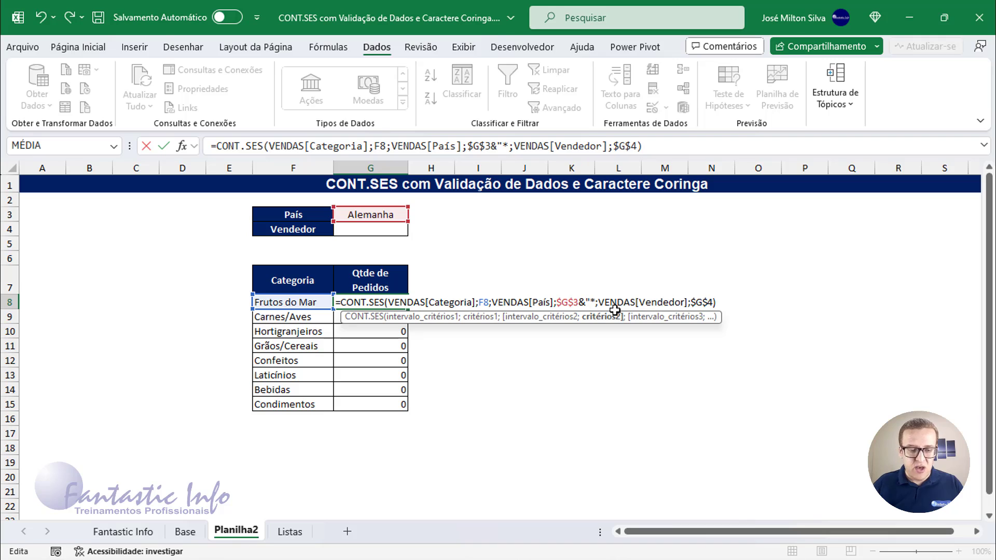
{"action": "type", "text": "\""}
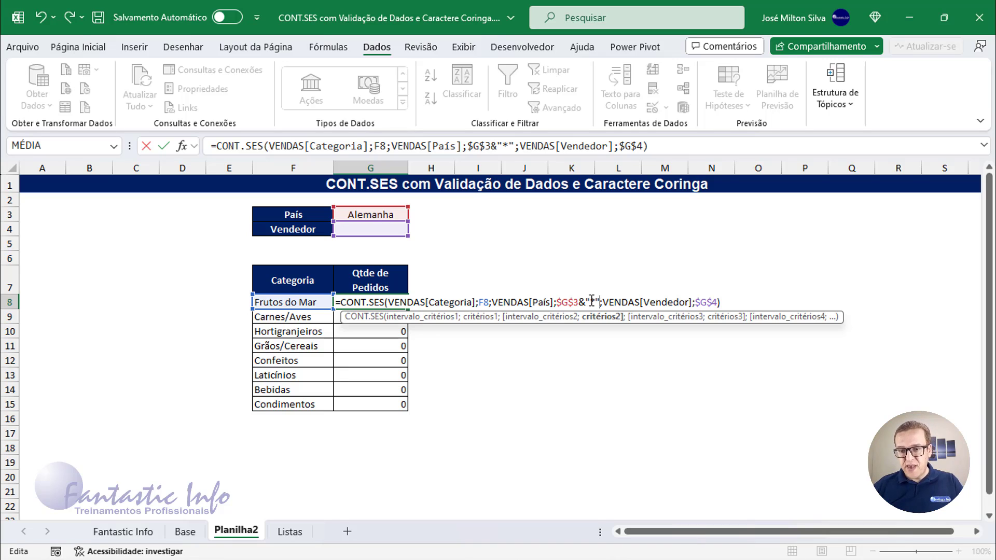
- Extend the Vendedor criterion in G8 to $G$4&"*" and copy the formula down through G15
{"action": "left_click", "coordinate": [718, 304]}
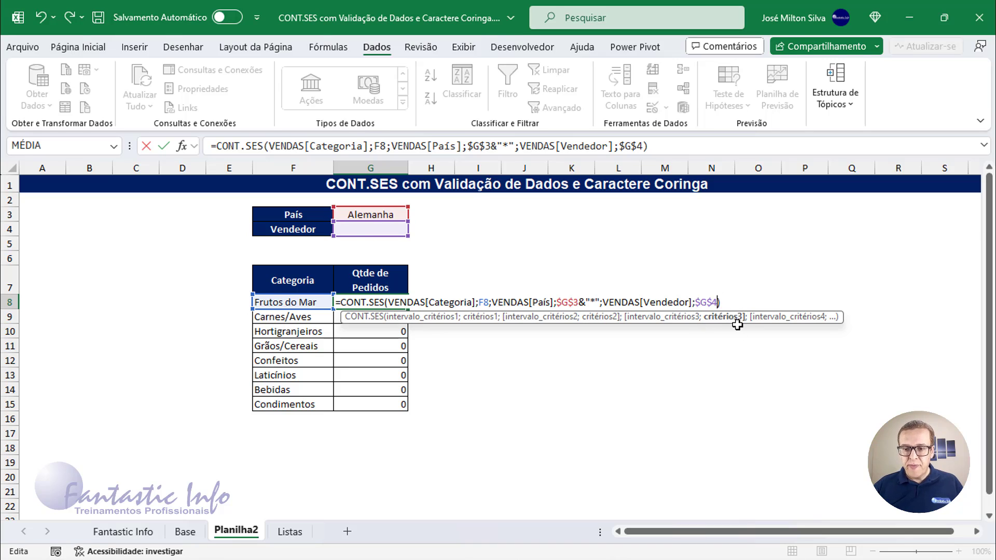
{"action": "type", "text": "&"}
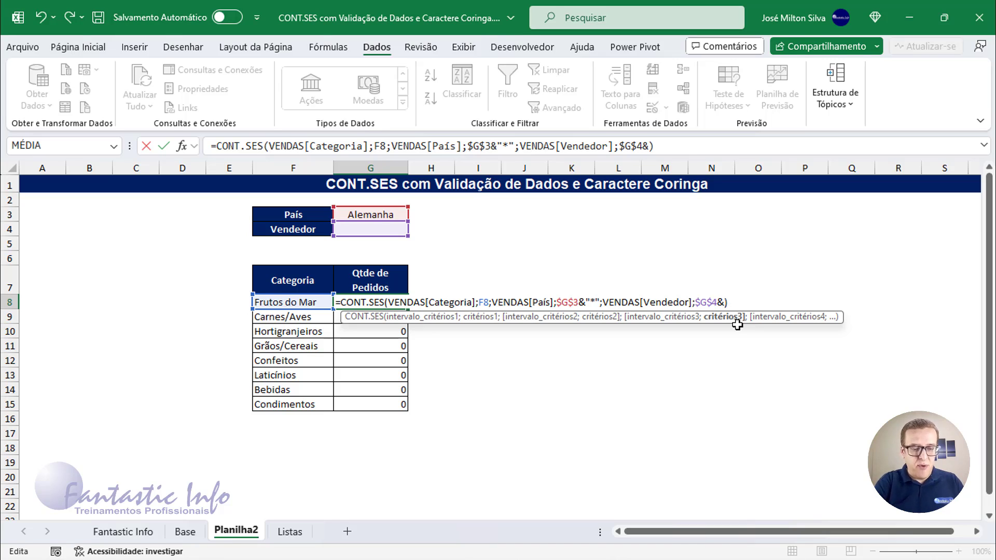
{"action": "type", "text": "\"*\""}
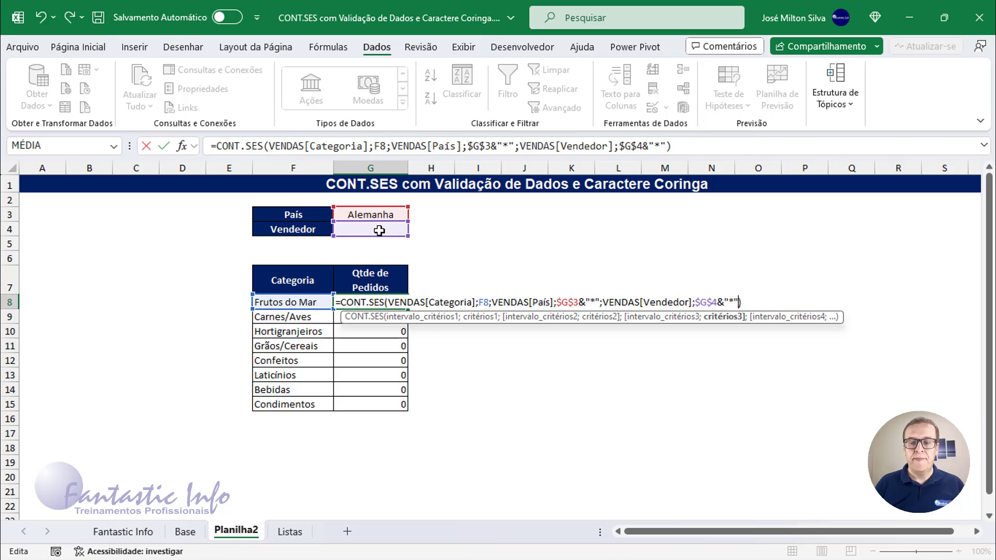
{"action": "key", "text": "Return"}
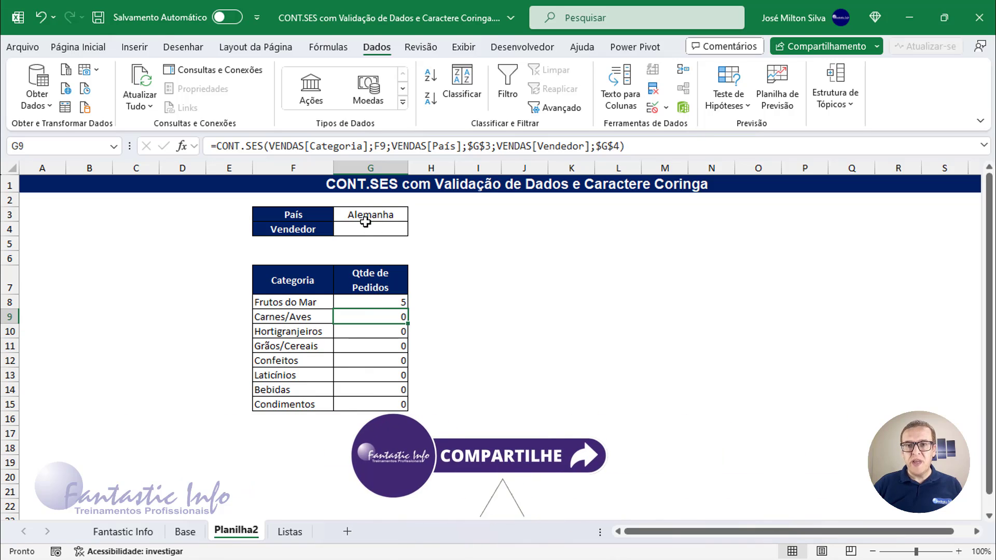
{"action": "left_click", "coordinate": [364, 302]}
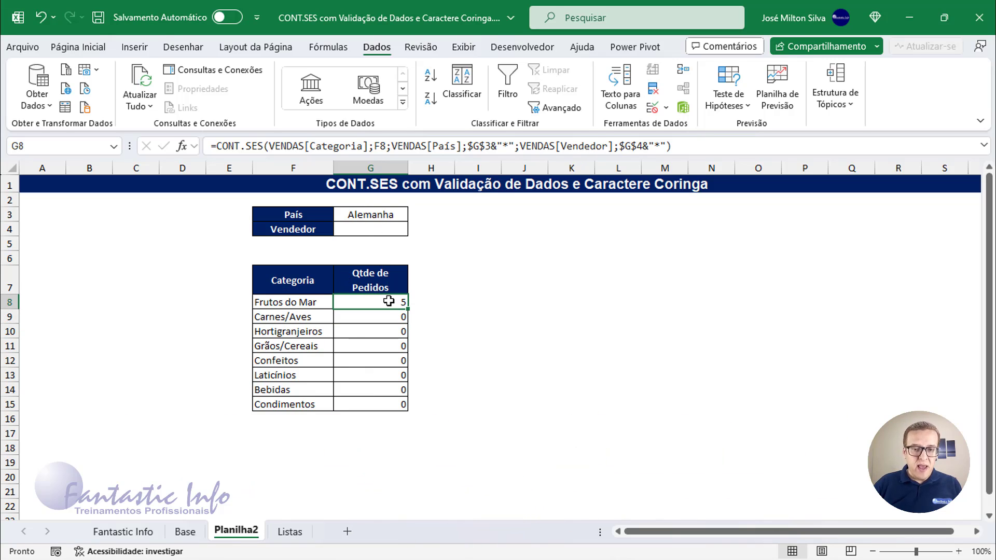
{"action": "left_click_drag", "start_coordinate": [408, 308], "coordinate": [407, 411]}
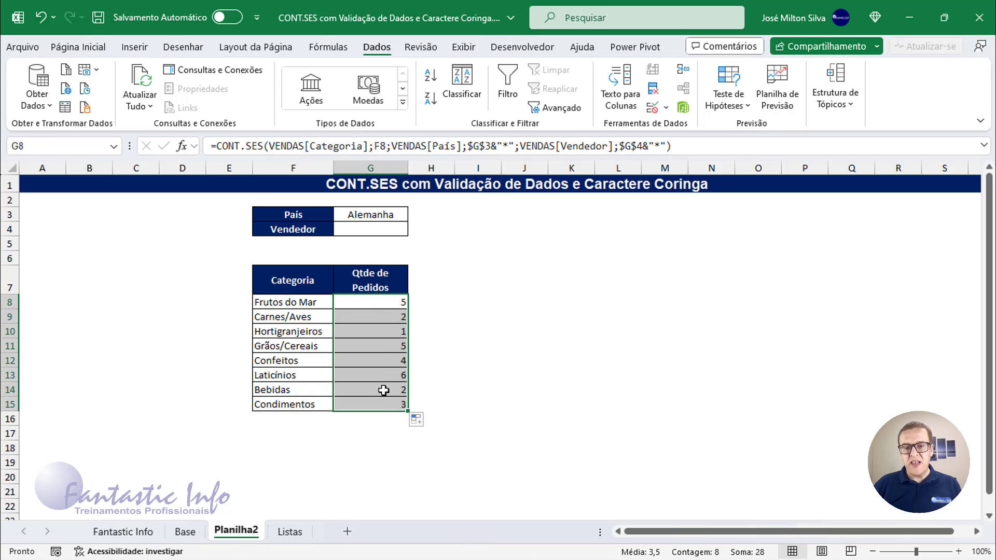
- Test the wildcard formula by choosing two sellers in turn in G4, and check the Laticínios and Bebidas counts
{"action": "left_click", "coordinate": [380, 232]}
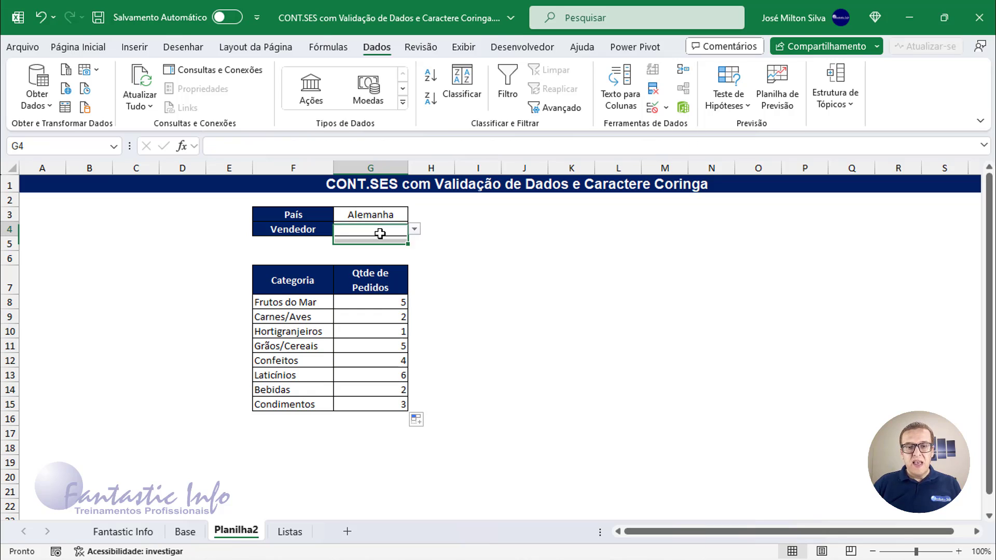
{"action": "left_click", "coordinate": [414, 230]}
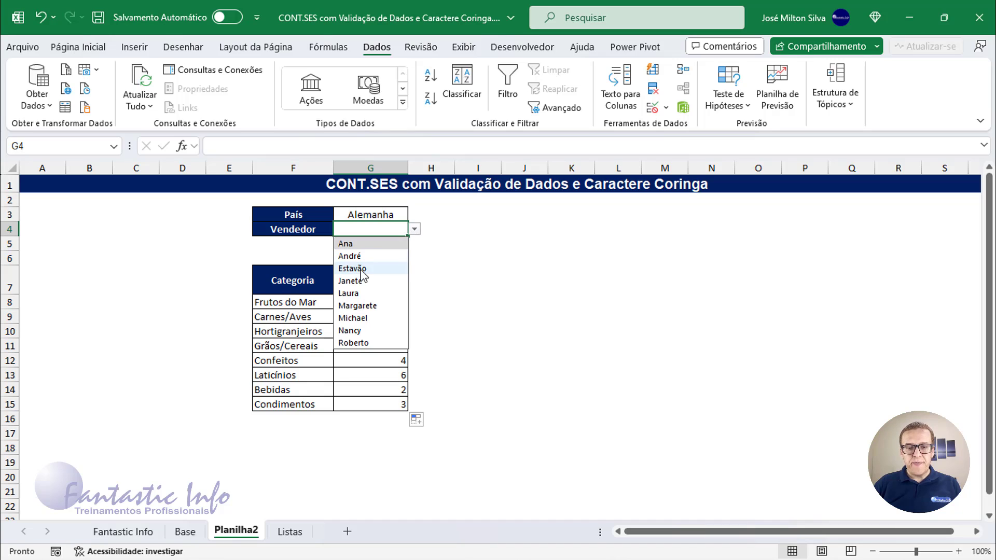
{"action": "key", "text": "Escape"}
{"action": "left_click", "coordinate": [414, 230]}
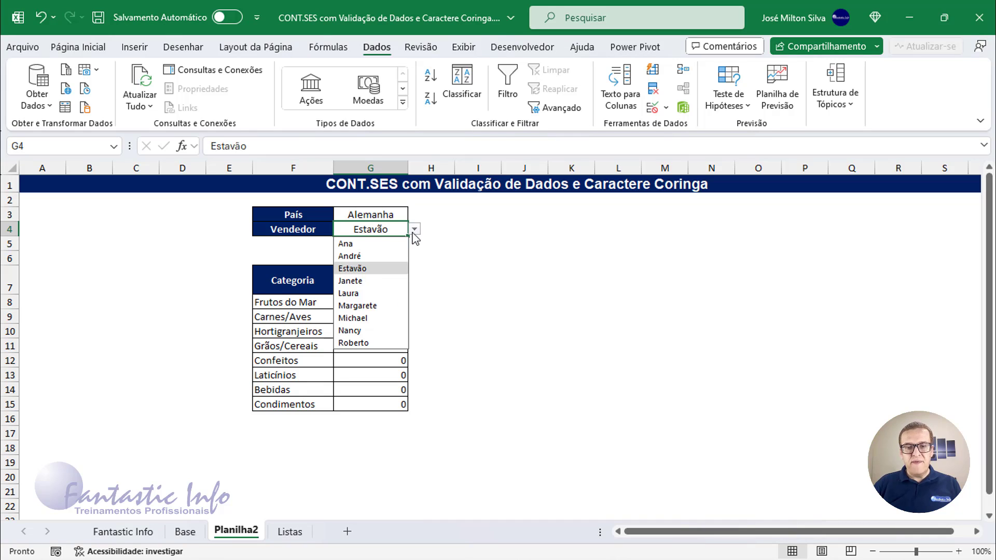
{"action": "left_click", "coordinate": [374, 256]}
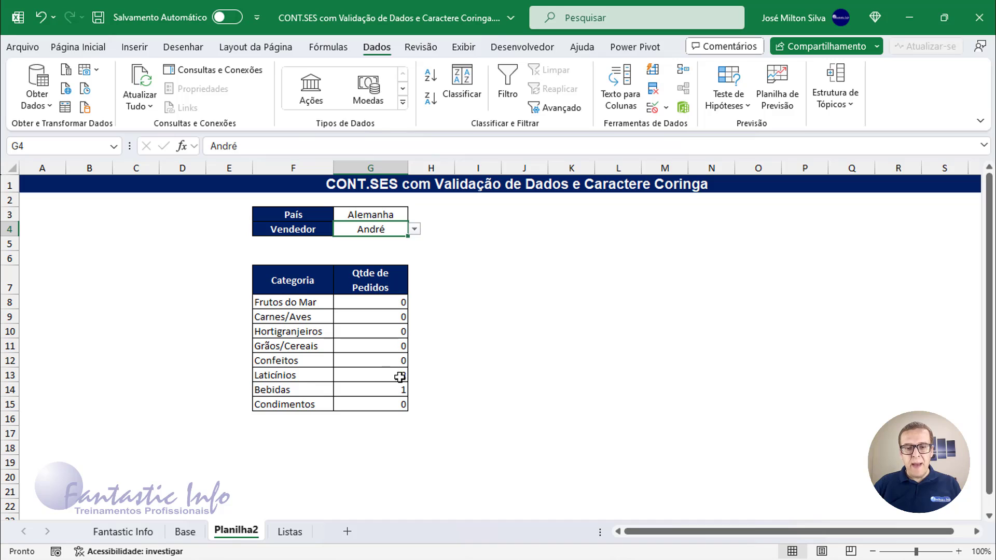
{"action": "left_click_drag", "start_coordinate": [285, 376], "coordinate": [372, 383]}
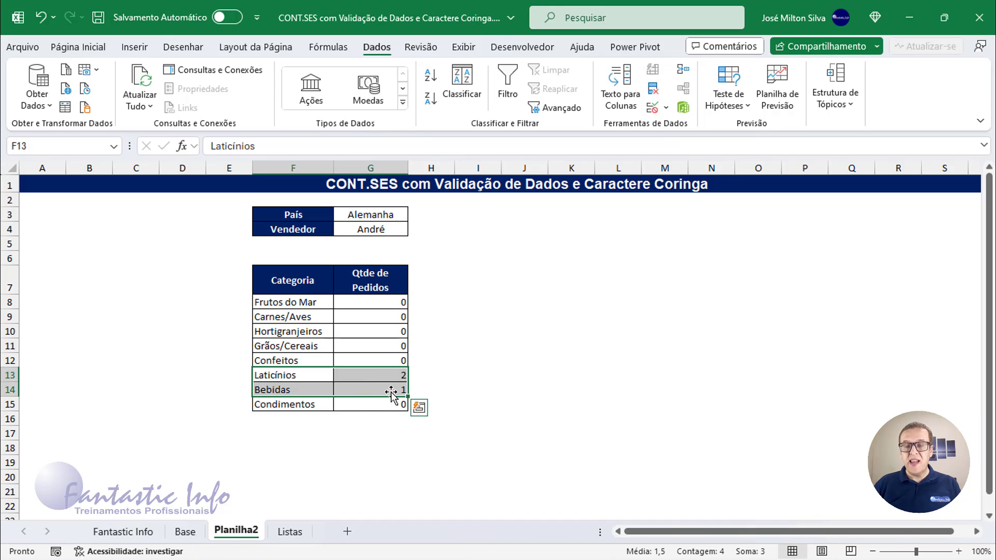
- Clear the País cell G3 and the Vendedor cell G4, and check the unfiltered counts in G8:G15
{"action": "left_click", "coordinate": [375, 218]}
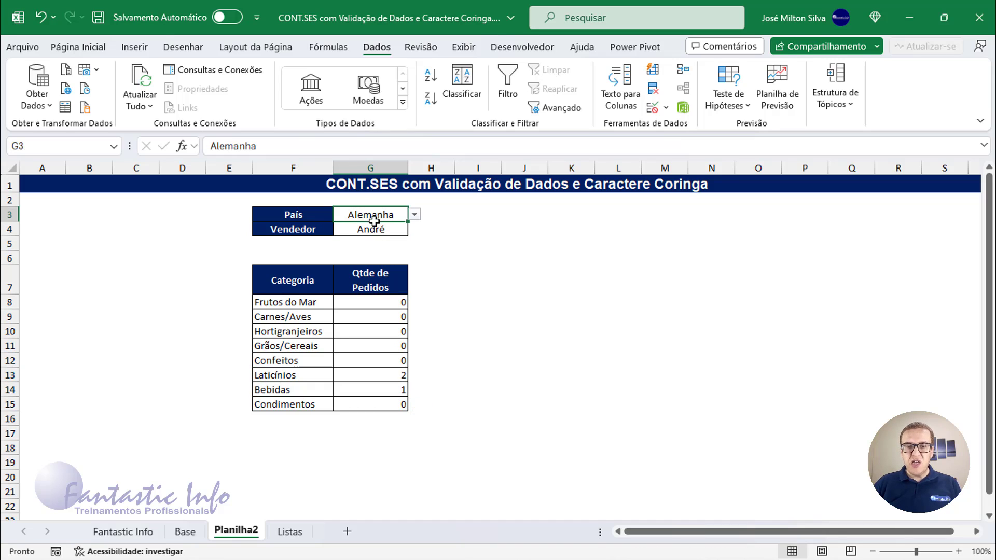
{"action": "key", "text": "Delete"}
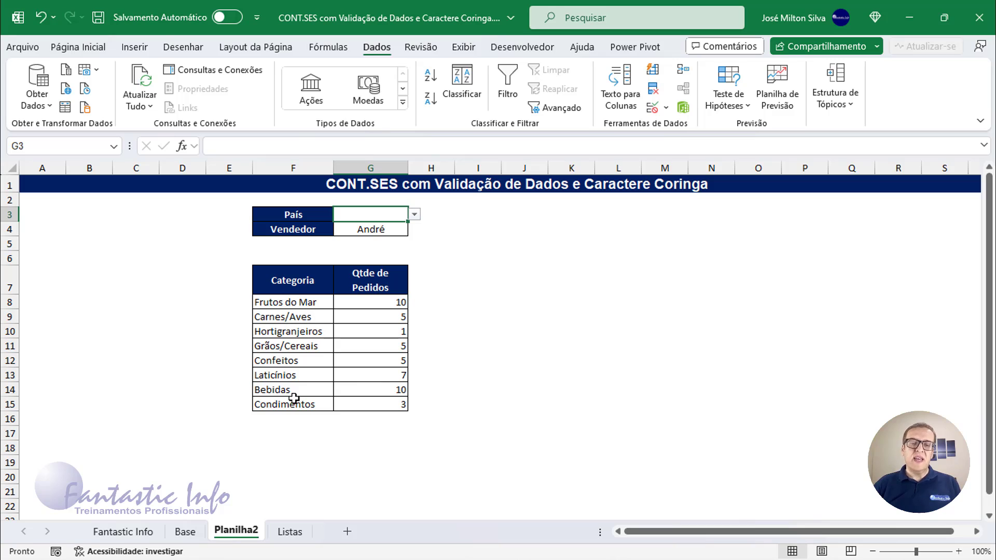
{"action": "left_click", "coordinate": [389, 229]}
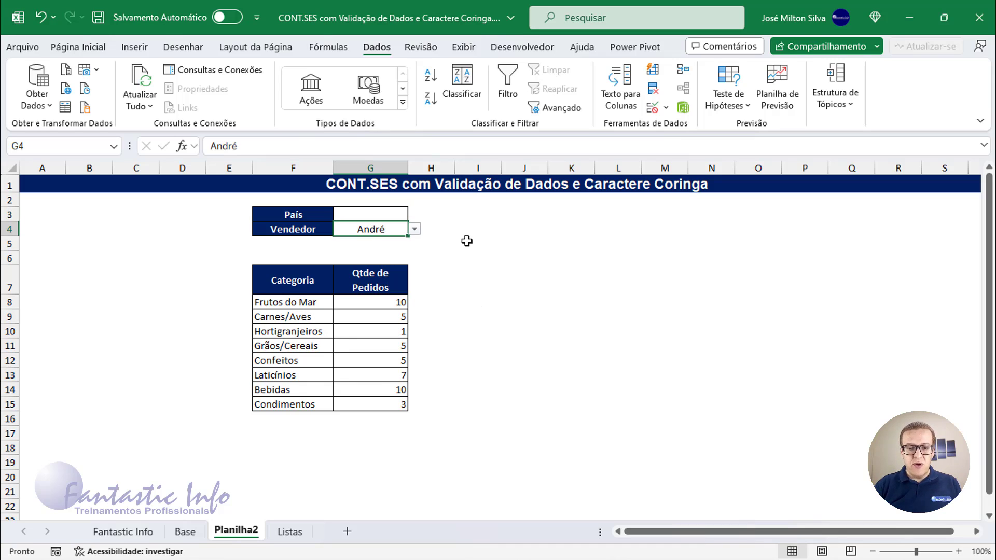
{"action": "key", "text": "Delete"}
{"action": "left_click_drag", "start_coordinate": [376, 301], "coordinate": [383, 407]}
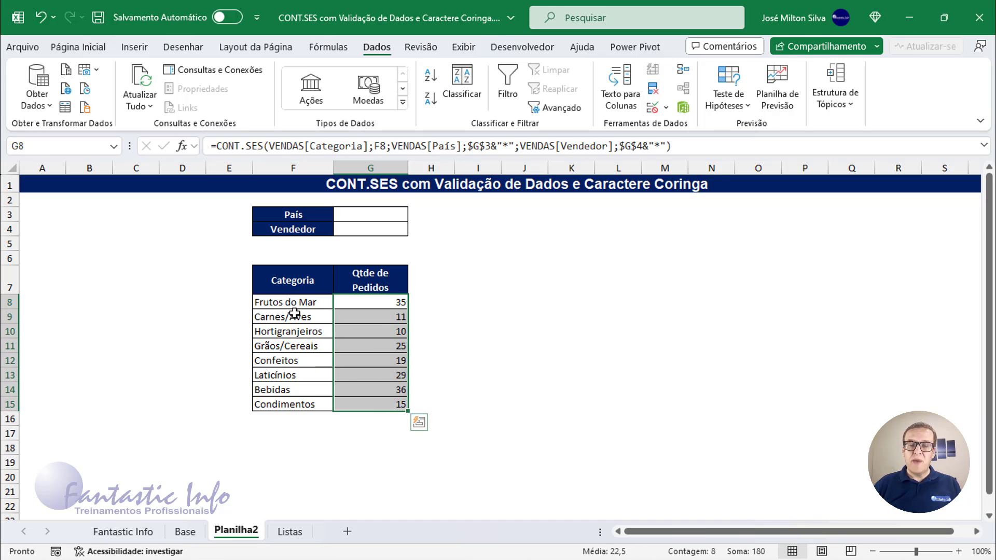
- Set País in G3 to Brasil and choose a seller for Vendedor in G4 to test both filters together
{"action": "left_click", "coordinate": [402, 213]}
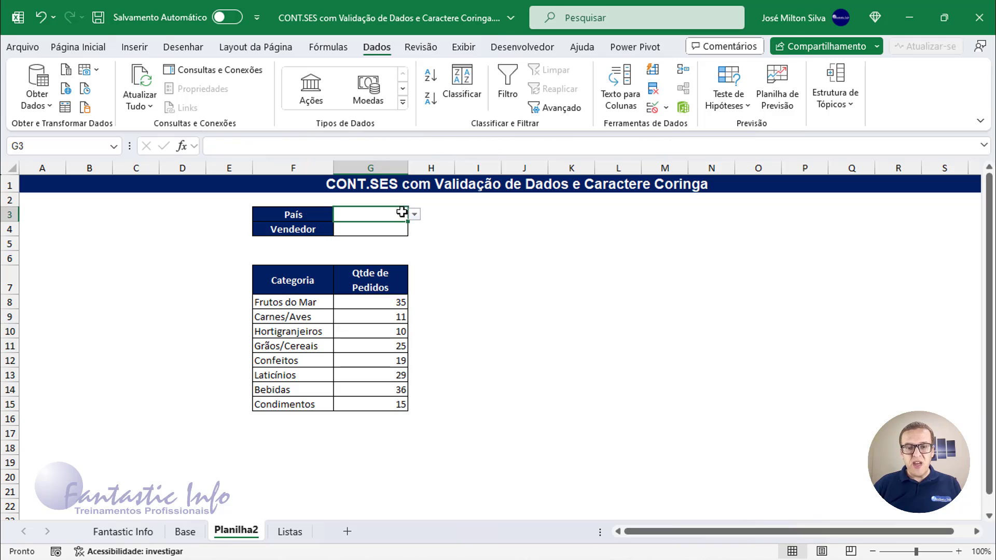
{"action": "left_click", "coordinate": [415, 214]}
{"action": "left_click", "coordinate": [353, 283]}
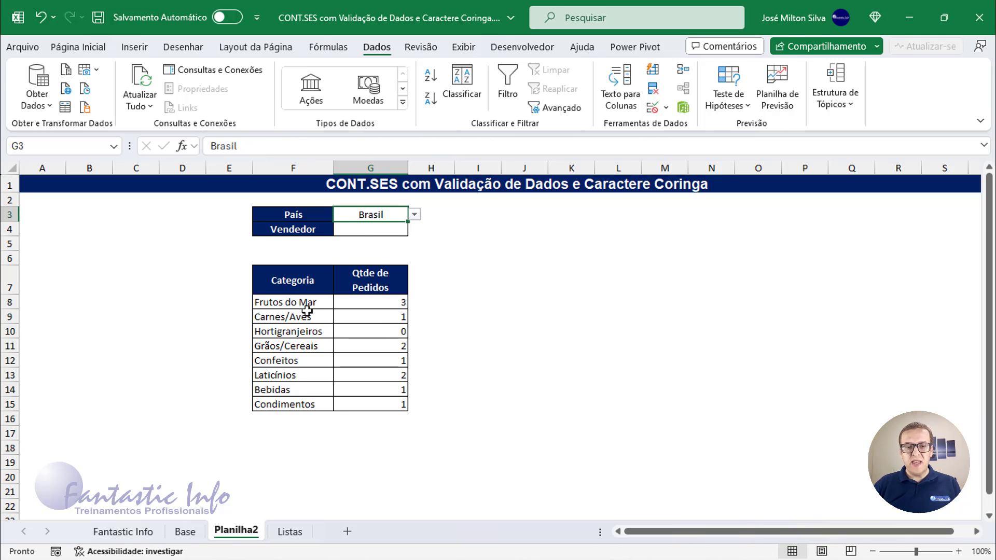
{"action": "left_click", "coordinate": [379, 228]}
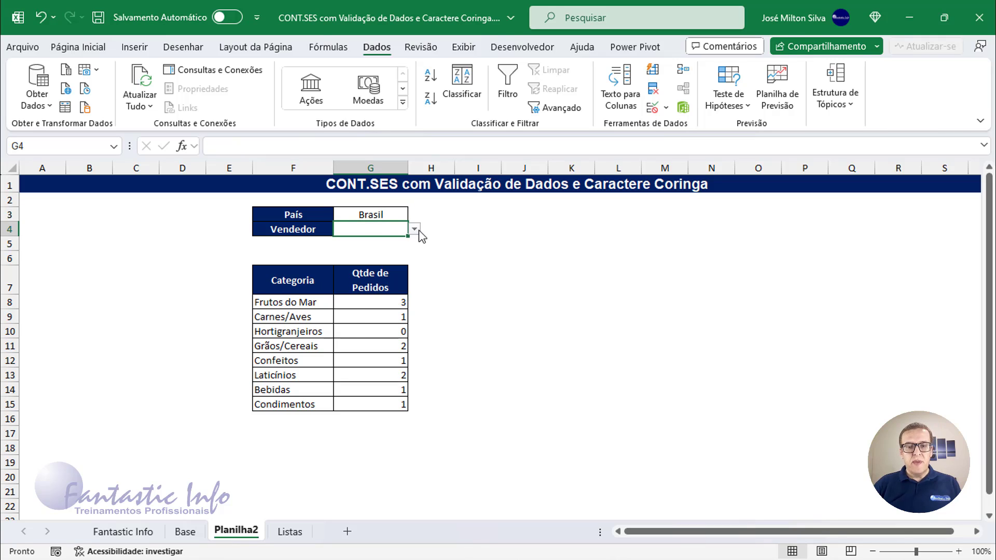
{"action": "left_click", "coordinate": [419, 230]}
{"action": "left_click", "coordinate": [373, 283]}
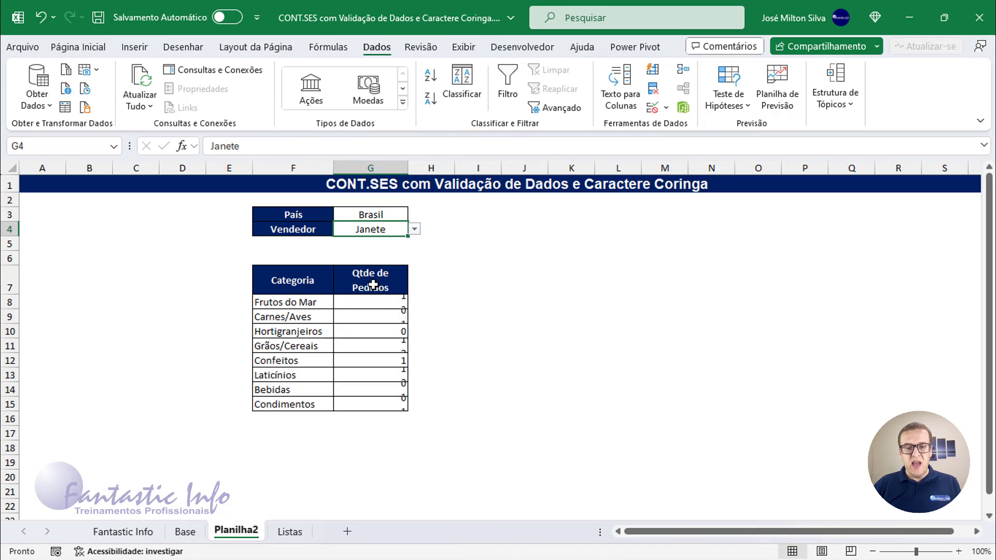
- Clear País in G3 to check the seller's counts alone, and test Canadá, Argentina and Alemanha there in turn
{"action": "left_click", "coordinate": [379, 212]}
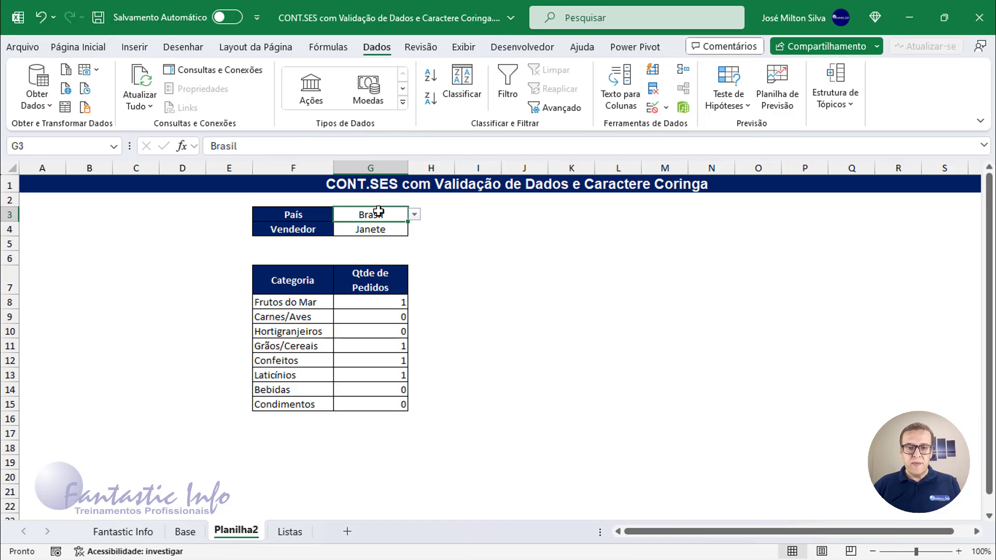
{"action": "key", "text": "Delete"}
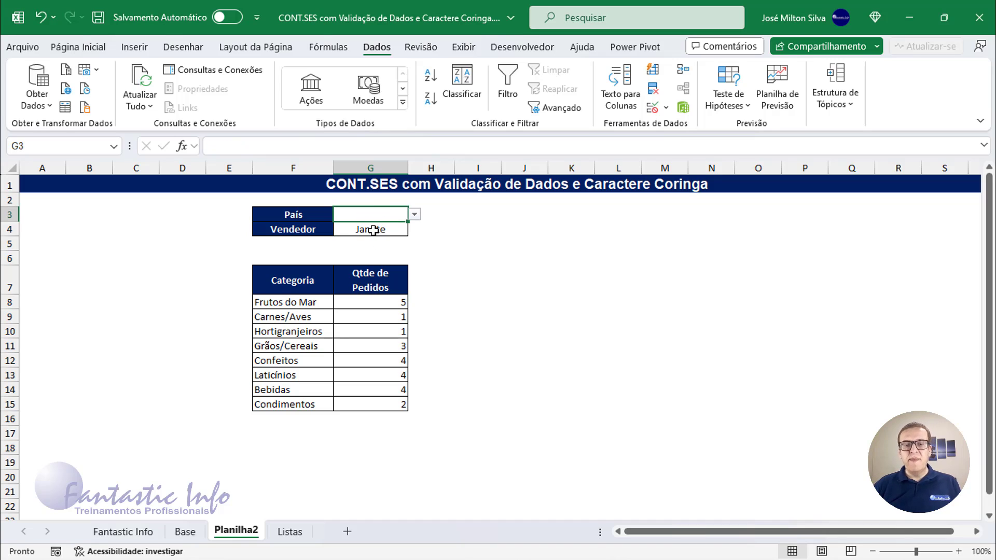
{"action": "left_click", "coordinate": [415, 214]}
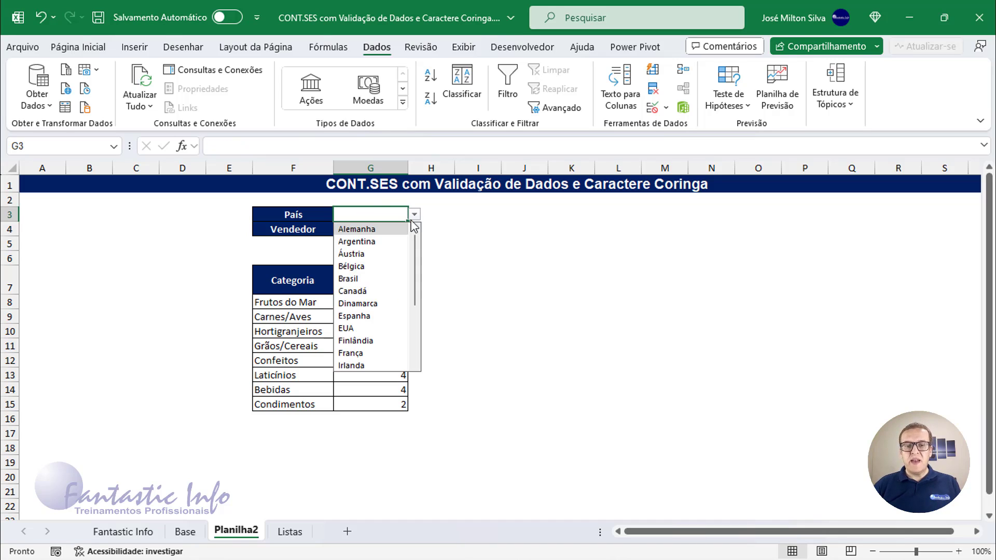
{"action": "left_click", "coordinate": [358, 293]}
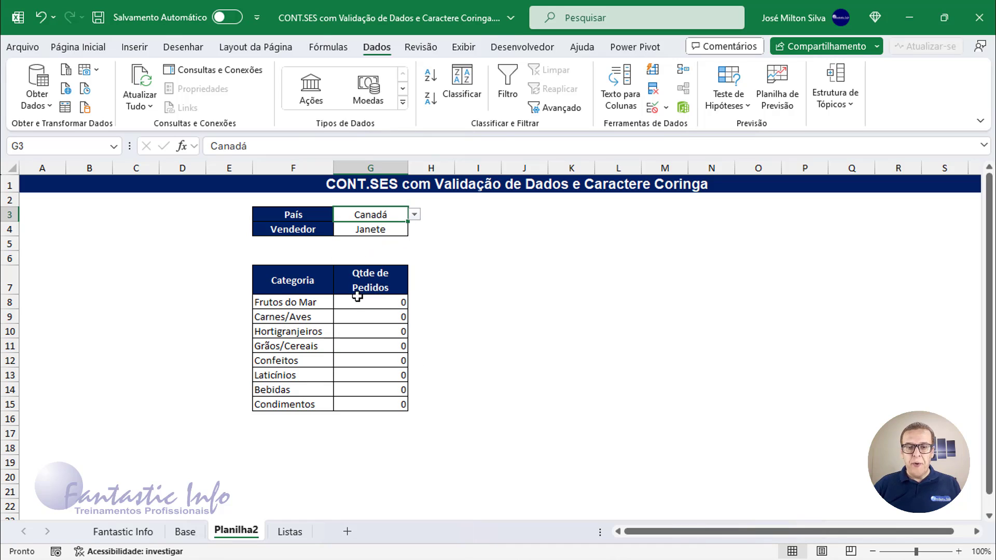
{"action": "left_click", "coordinate": [415, 214]}
{"action": "left_click", "coordinate": [382, 244]}
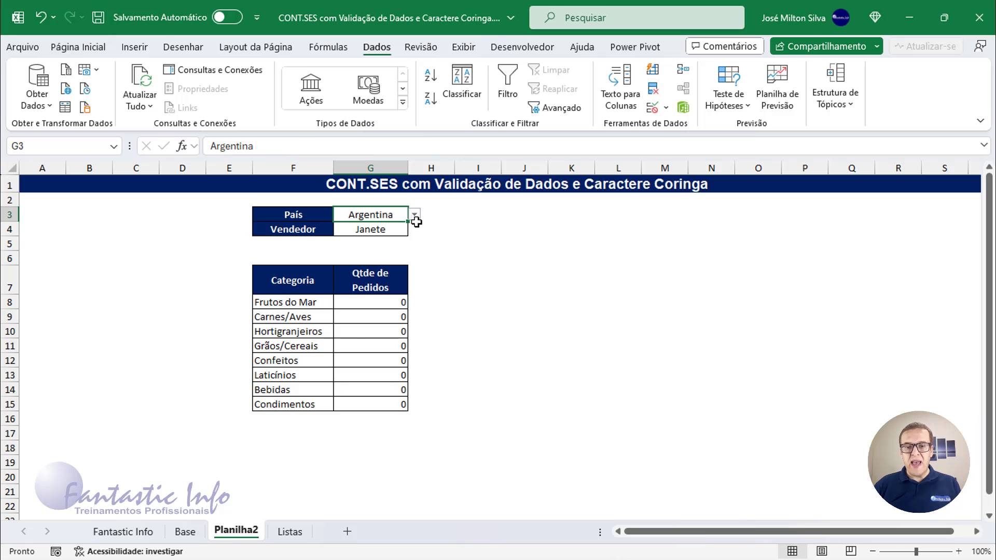
{"action": "left_click", "coordinate": [413, 215]}
{"action": "left_click", "coordinate": [396, 230]}
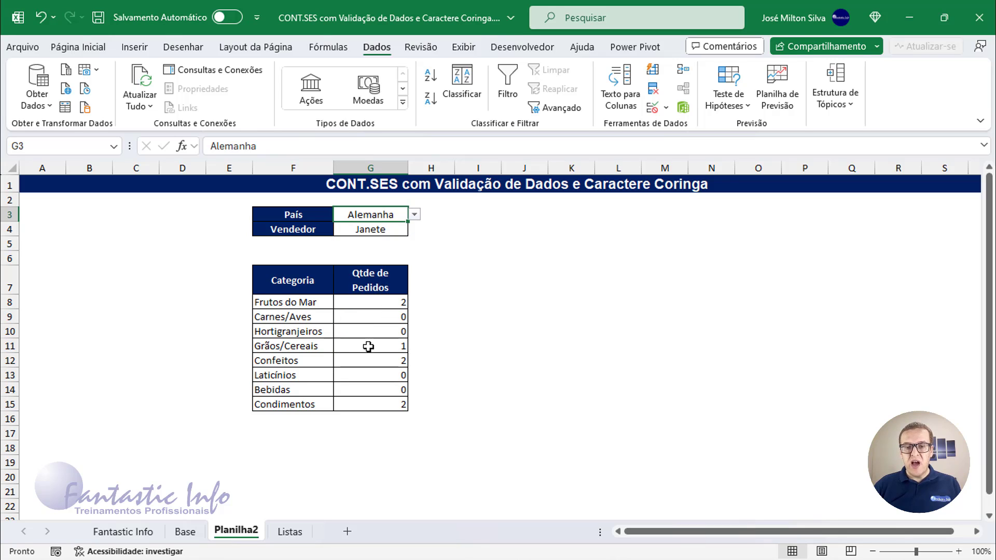